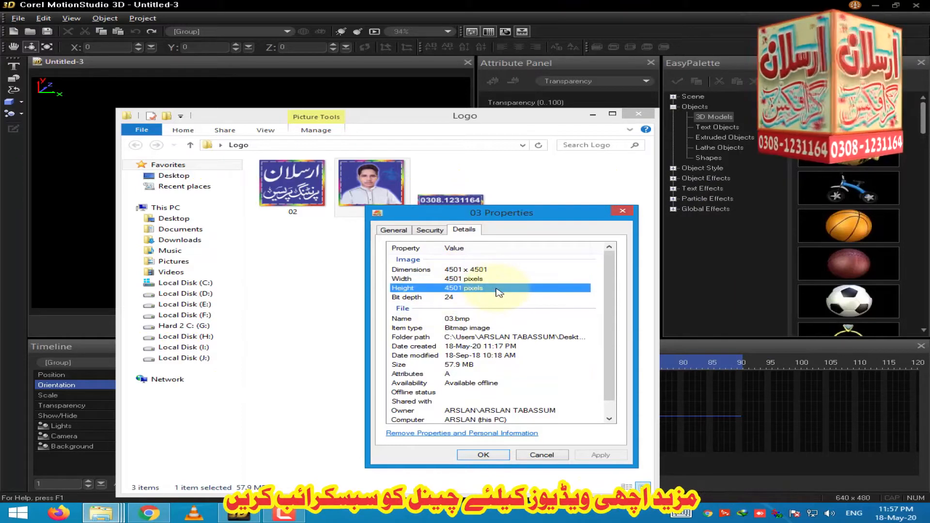
Close the properties of image 03 and examine the width and height of image 2222 in its file details
{"action": "left_click", "coordinate": [490, 456]}
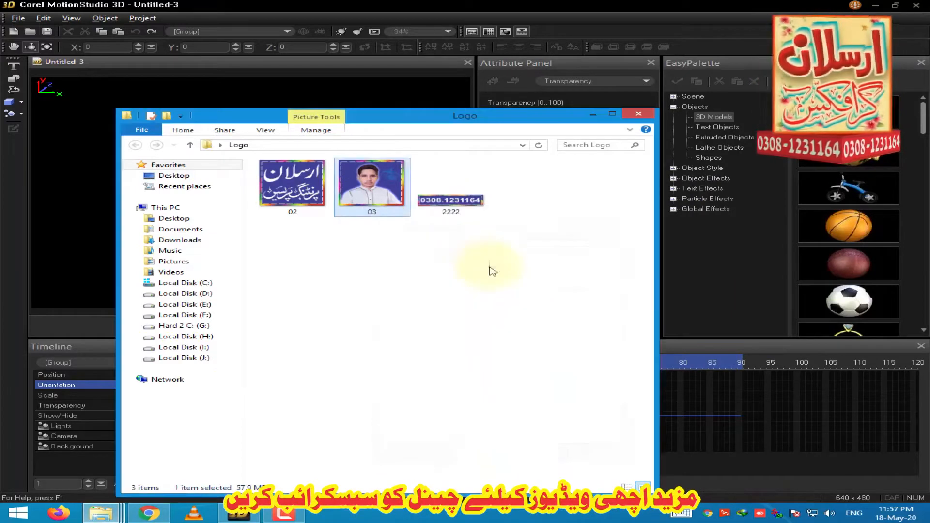
{"action": "right_click", "coordinate": [461, 200]}
{"action": "left_click", "coordinate": [541, 456]}
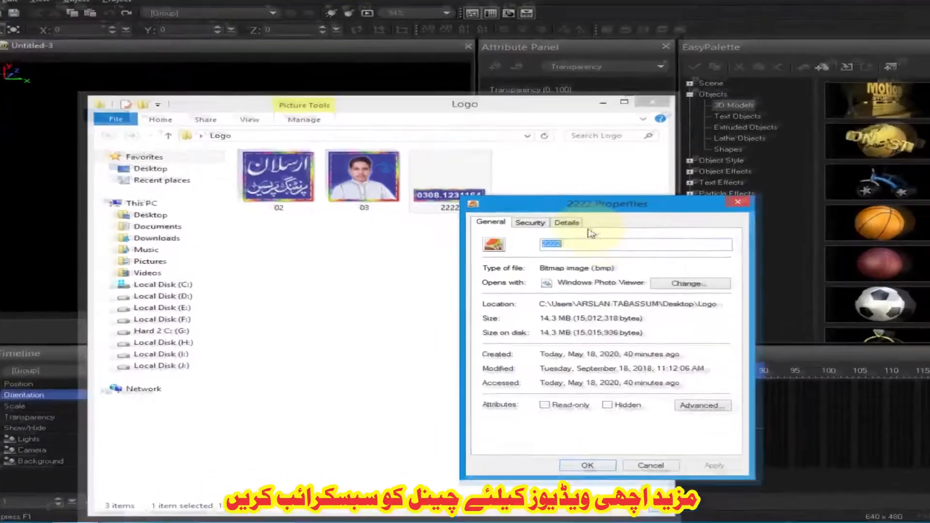
{"action": "left_click", "coordinate": [562, 225]}
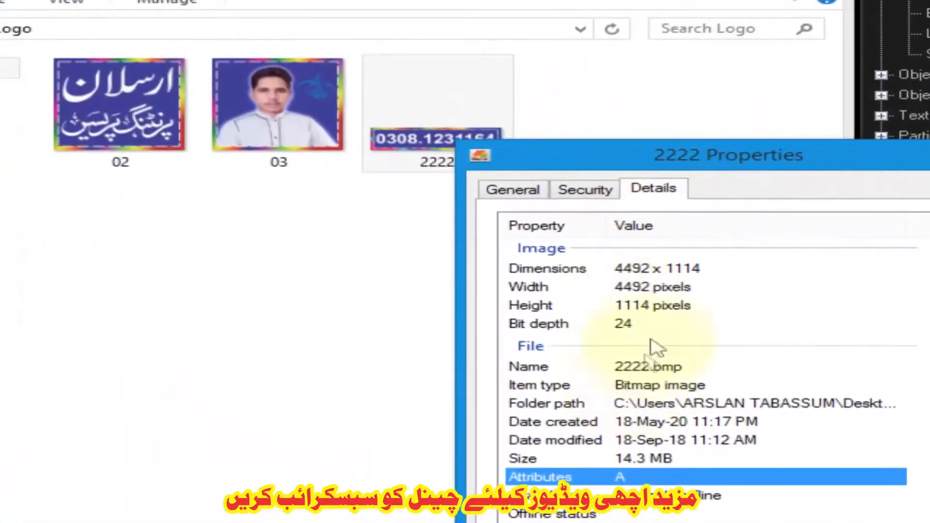
{"action": "left_click", "coordinate": [658, 308]}
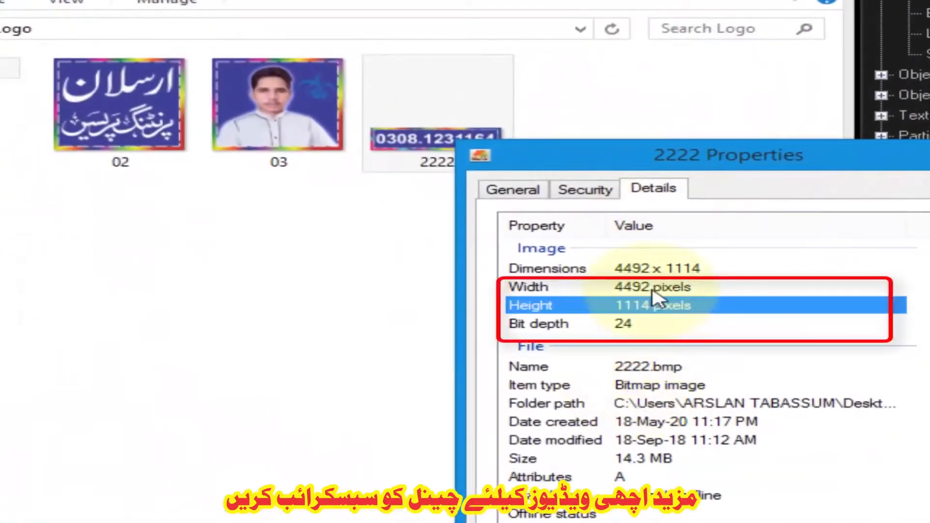
{"action": "left_click", "coordinate": [652, 290]}
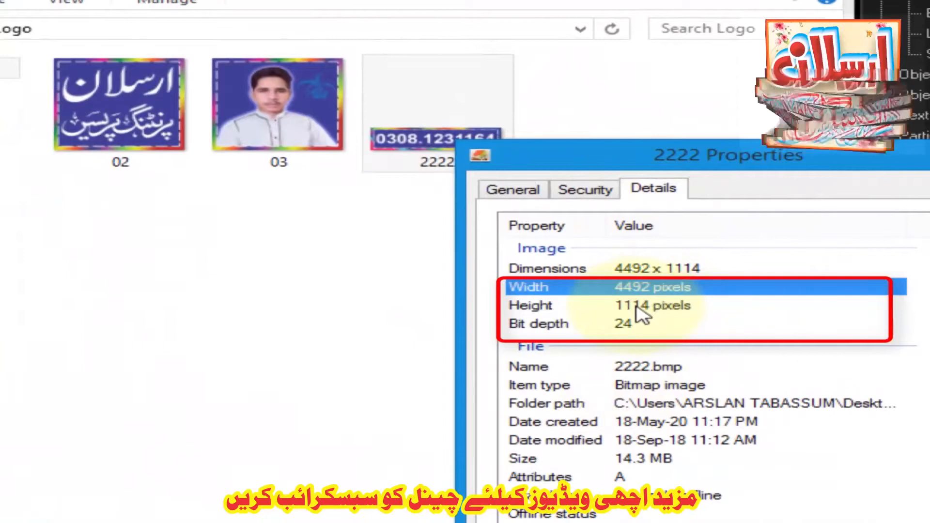
{"action": "left_click", "coordinate": [603, 499]}
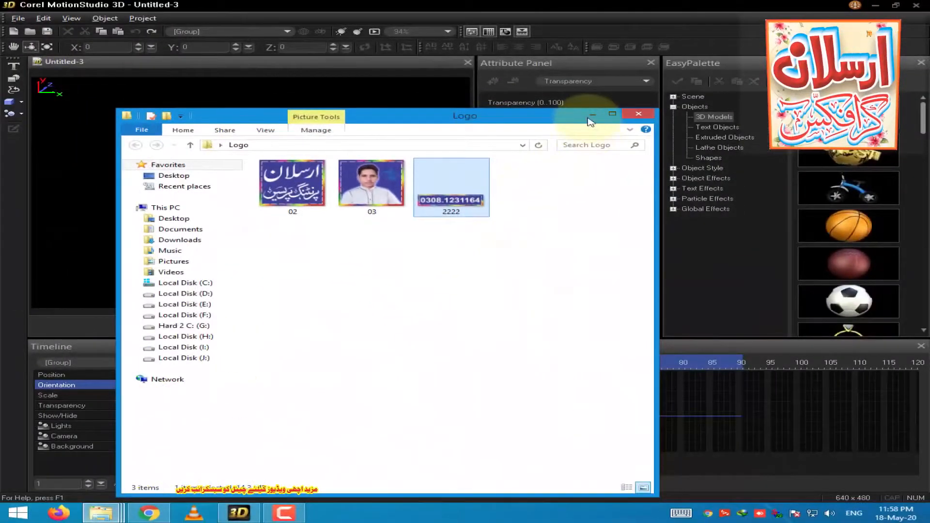
Switch from the Logo folder to Corel MotionStudio 3D and add a cube to the empty scene
{"action": "left_click", "coordinate": [590, 116]}
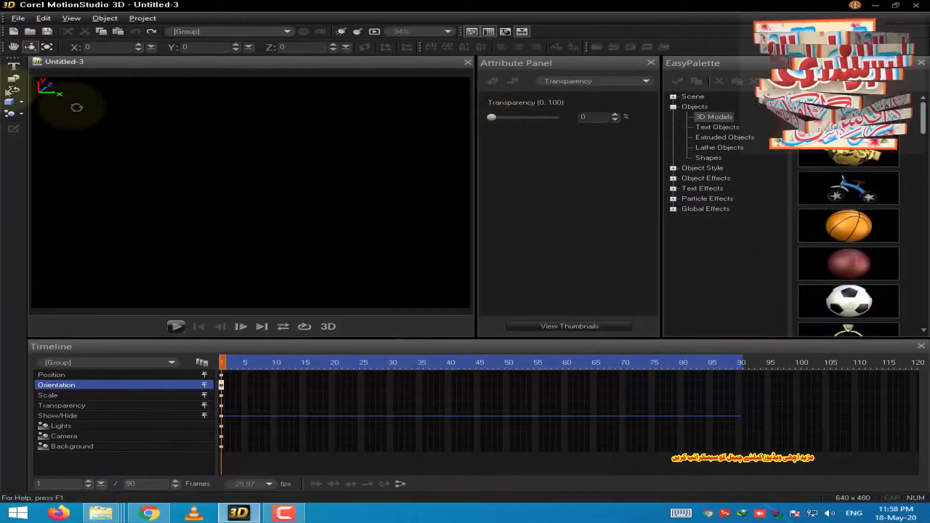
{"action": "left_click", "coordinate": [21, 102]}
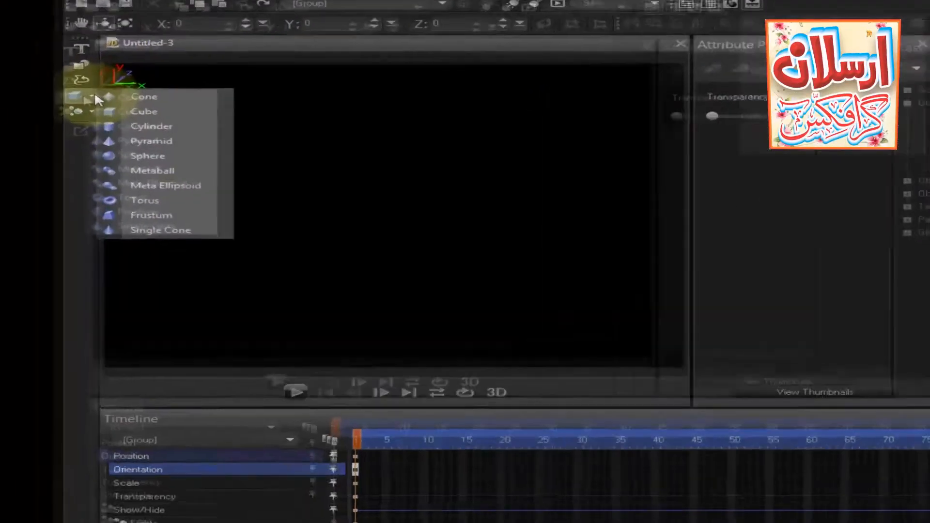
{"action": "left_click", "coordinate": [65, 121]}
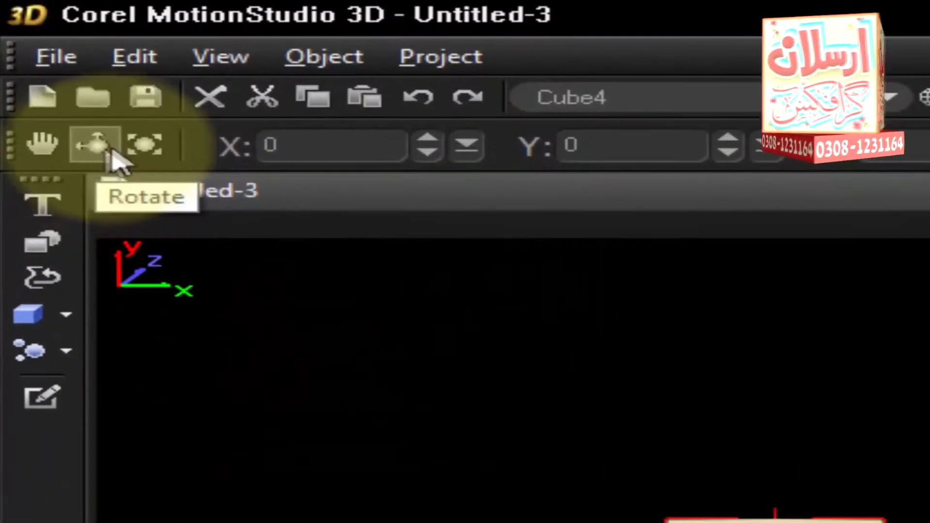
Scale the cube to 228 in X, Y and Z
{"action": "left_click", "coordinate": [133, 146]}
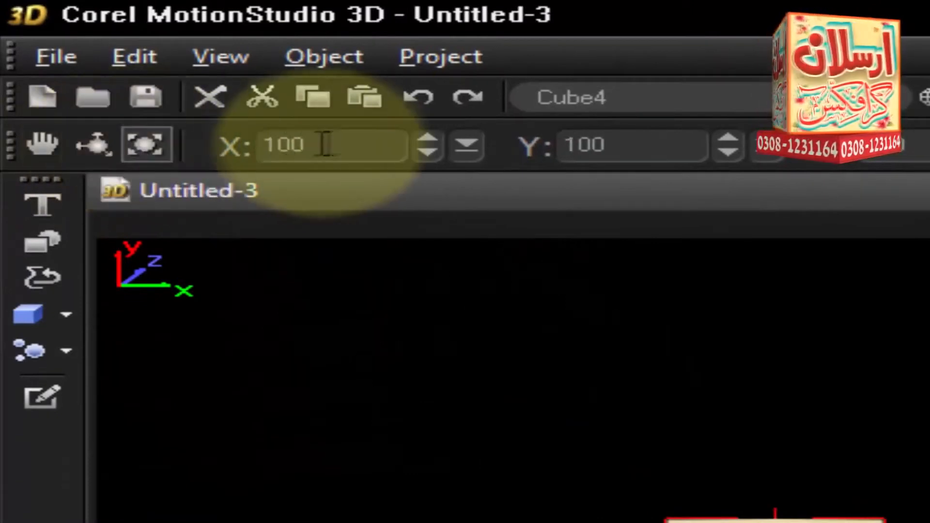
{"action": "left_click_drag", "start_coordinate": [326, 145], "coordinate": [263, 145]}
{"action": "type", "text": "2"}
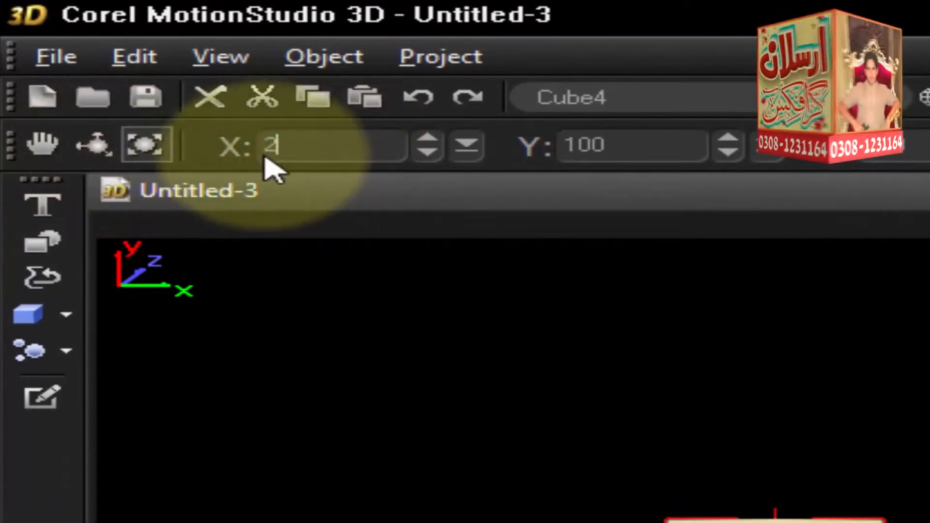
{"action": "type", "text": "28"}
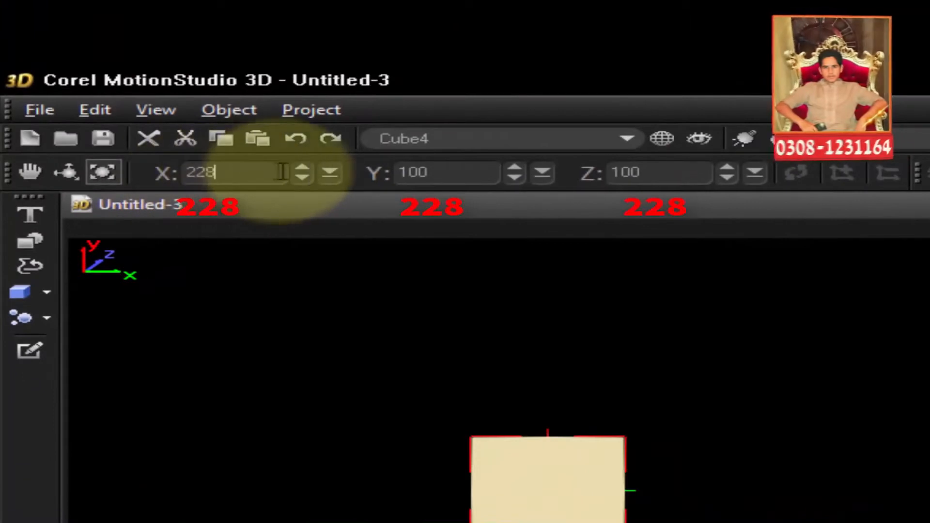
{"action": "left_click", "coordinate": [436, 174]}
{"action": "left_click_drag", "start_coordinate": [457, 174], "coordinate": [295, 177]}
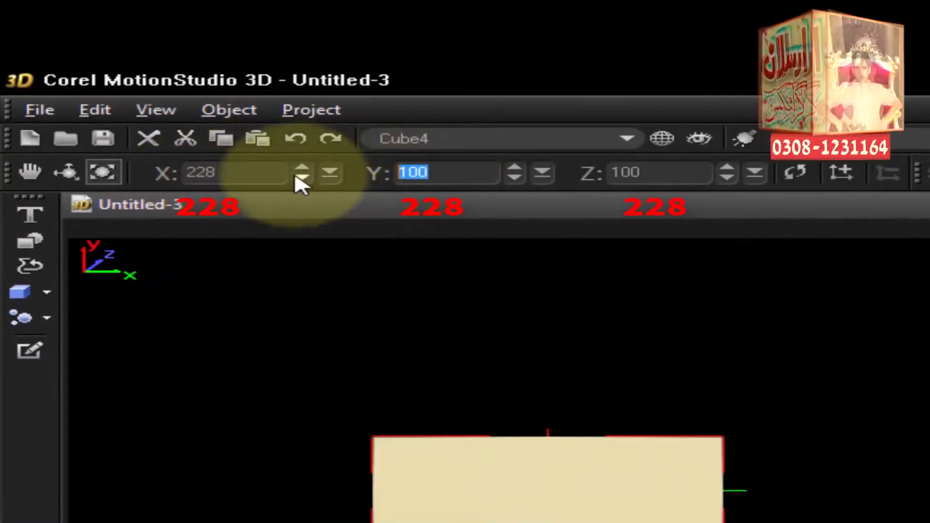
{"action": "type", "text": "228"}
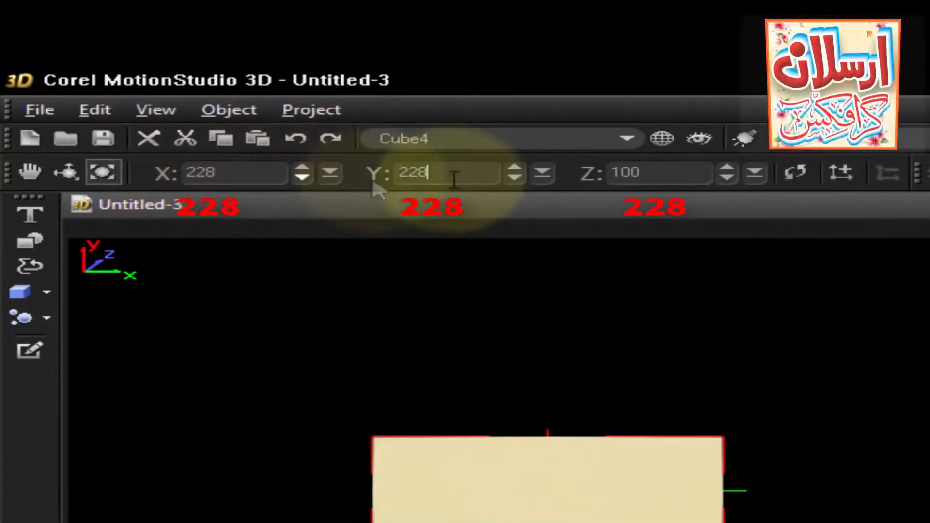
{"action": "left_click_drag", "start_coordinate": [674, 172], "coordinate": [477, 172]}
{"action": "type", "text": "228"}
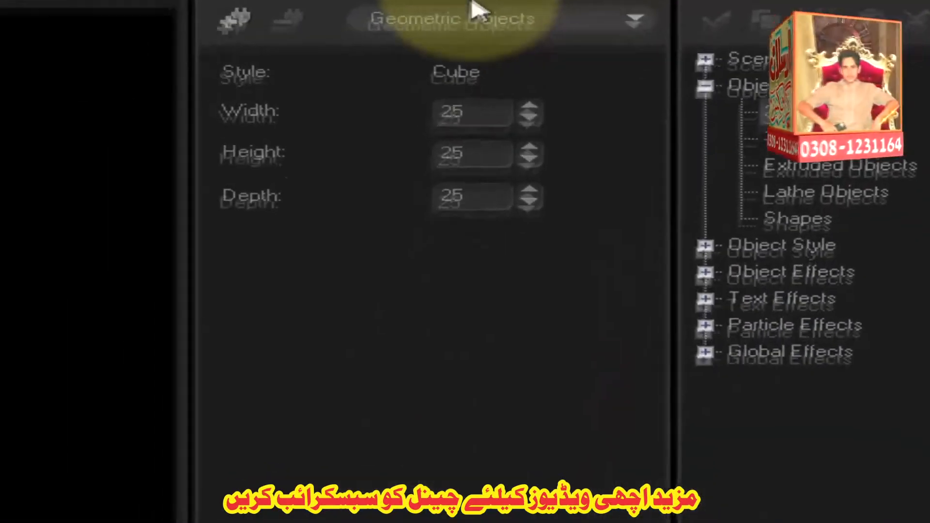
Load image 02 as the texture of the cube's front face and show the texture color only
{"action": "left_click", "coordinate": [415, 207]}
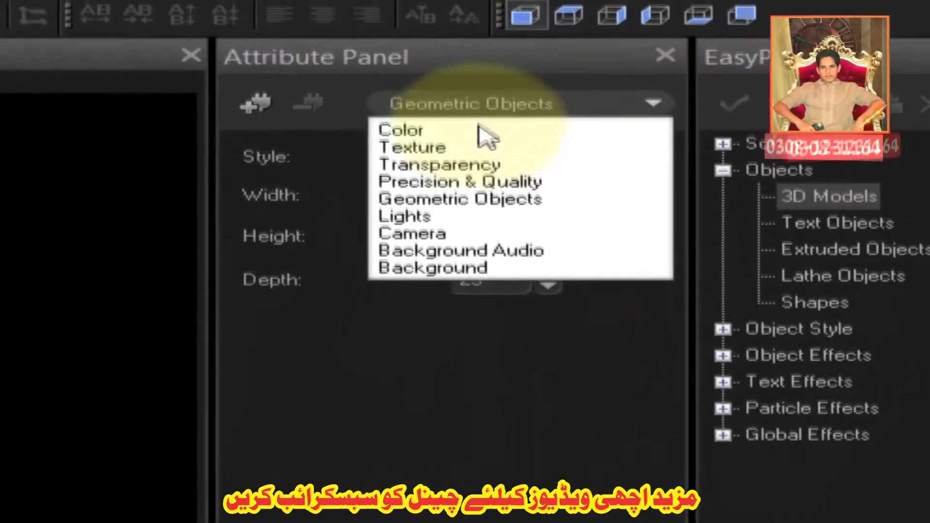
{"action": "left_click", "coordinate": [407, 80]}
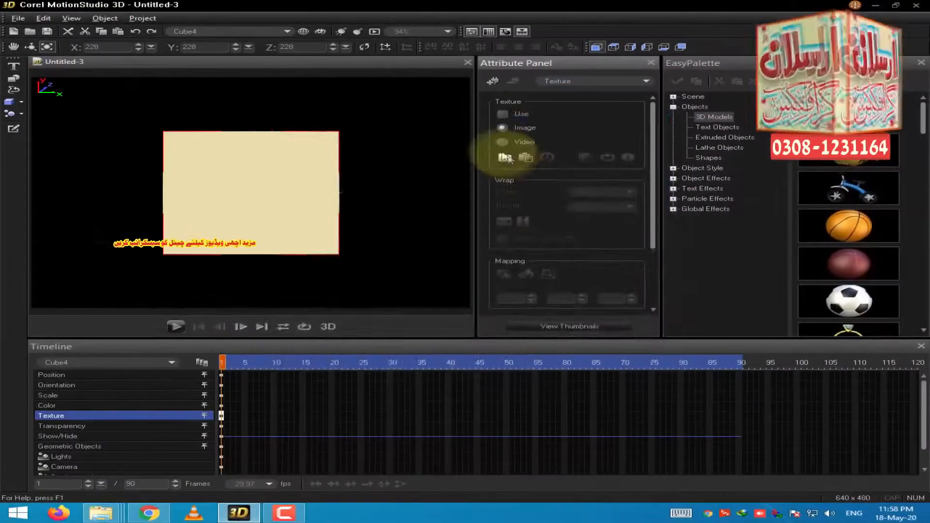
{"action": "left_click", "coordinate": [434, 204]}
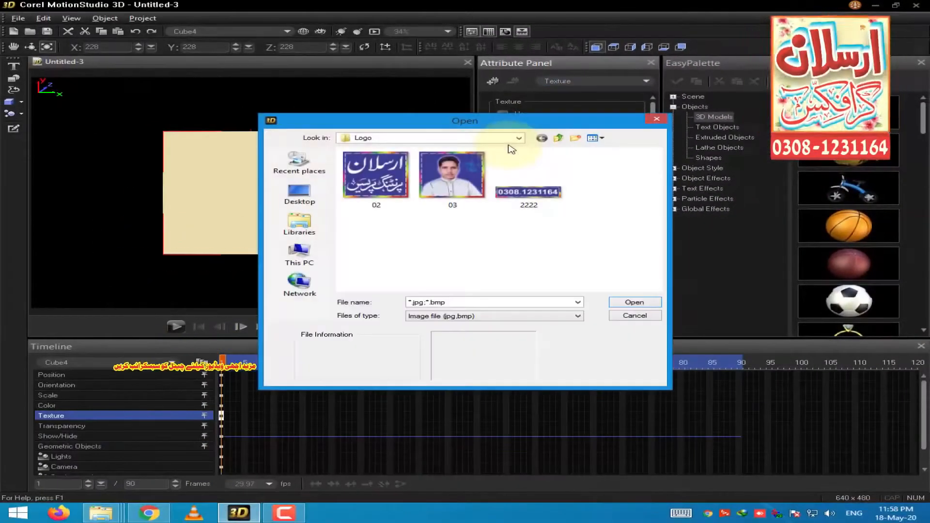
{"action": "left_click", "coordinate": [635, 302]}
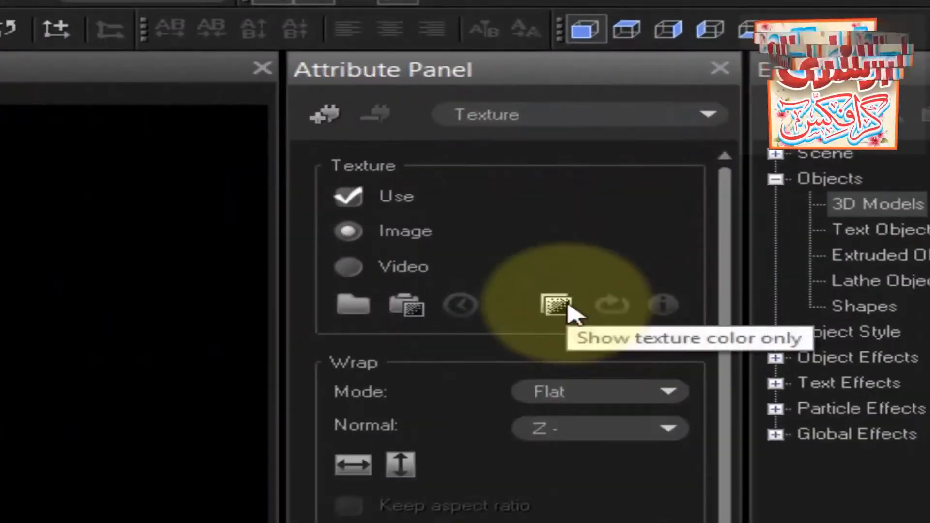
{"action": "left_click", "coordinate": [568, 305]}
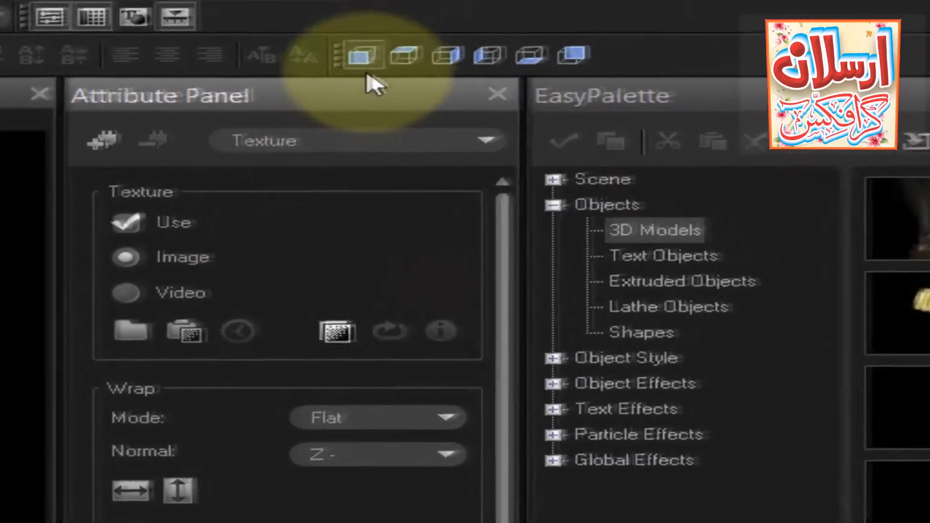
Load an image texture from the Logo folder onto the cube's back face and set its wrap Normal to Z +
{"action": "left_click", "coordinate": [699, 44]}
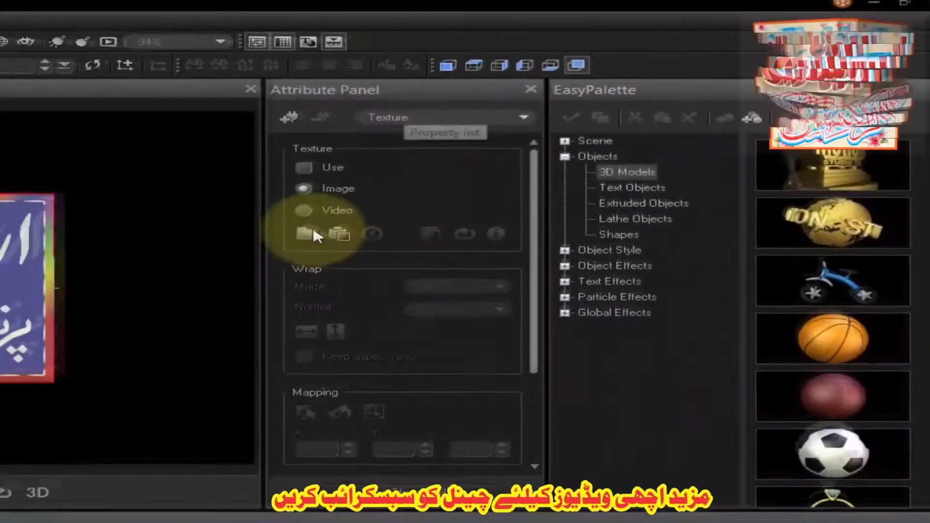
{"action": "left_click", "coordinate": [309, 233]}
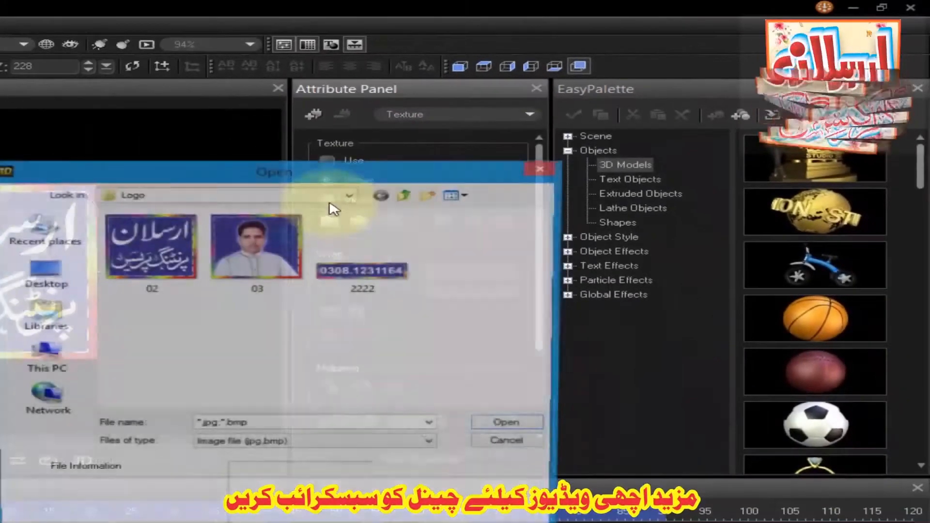
{"action": "left_click", "coordinate": [487, 425]}
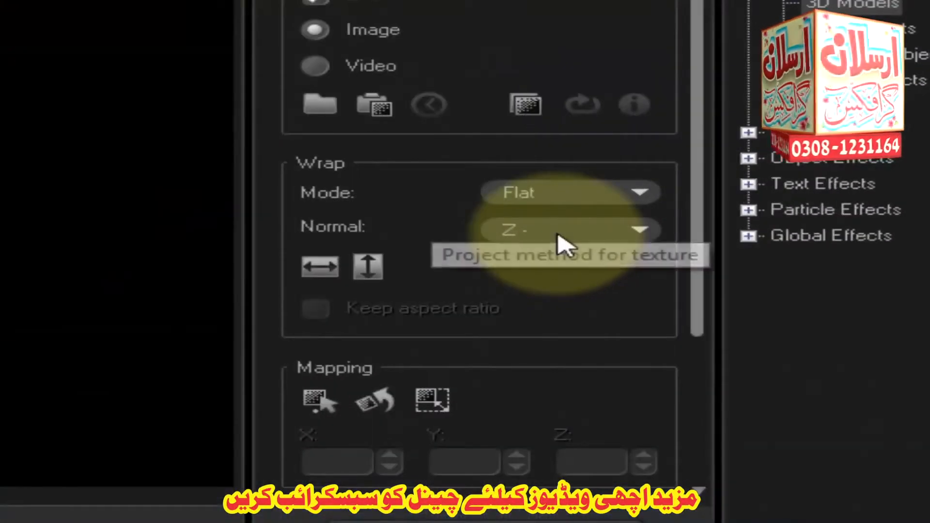
{"action": "left_click", "coordinate": [580, 231]}
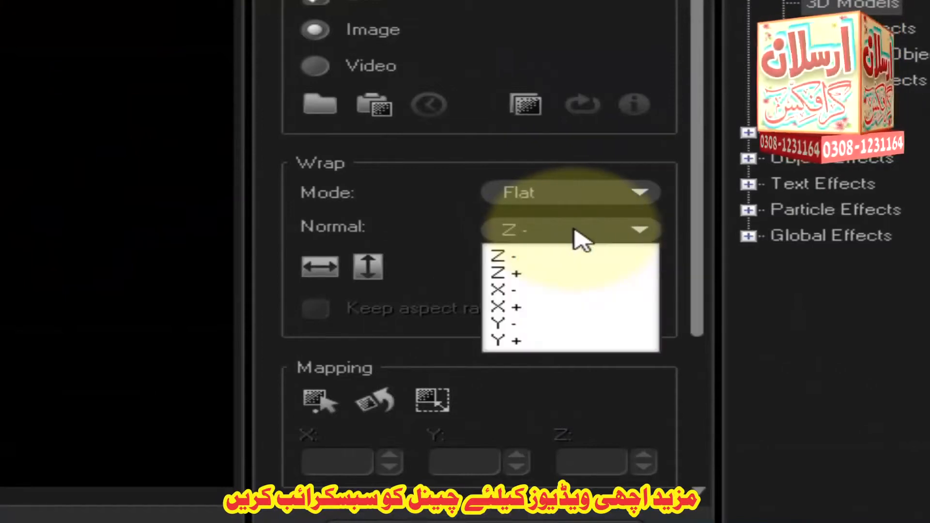
{"action": "left_click", "coordinate": [576, 275]}
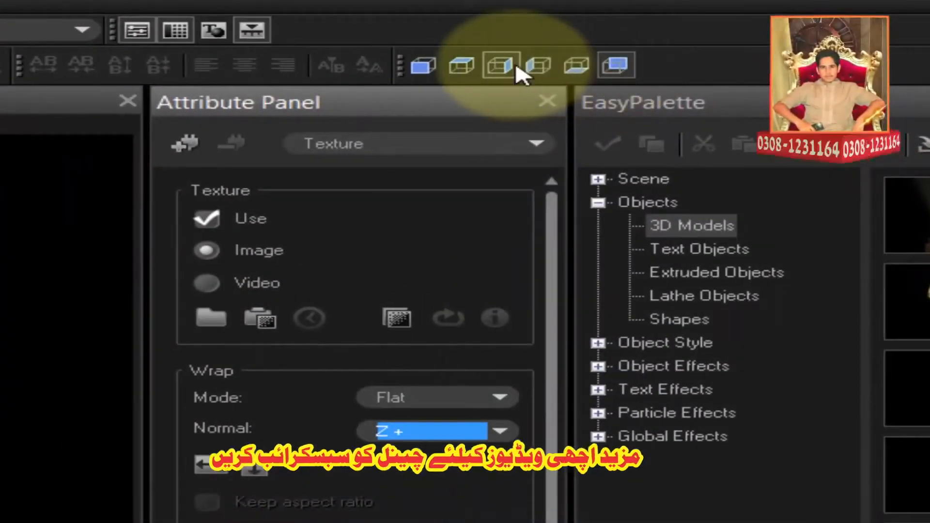
Load image 02 as the texture of the cube's right face and set its wrap Normal to X +
{"action": "left_click", "coordinate": [502, 65]}
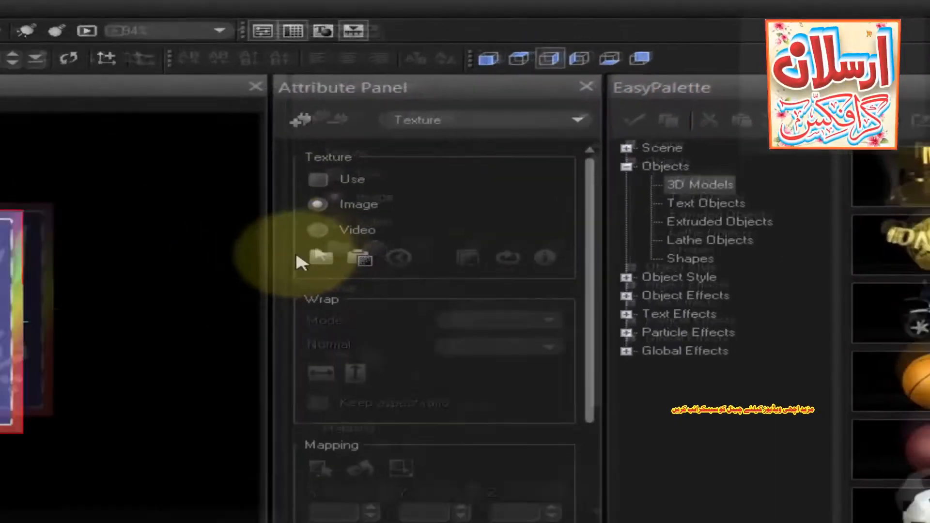
{"action": "left_click", "coordinate": [213, 317]}
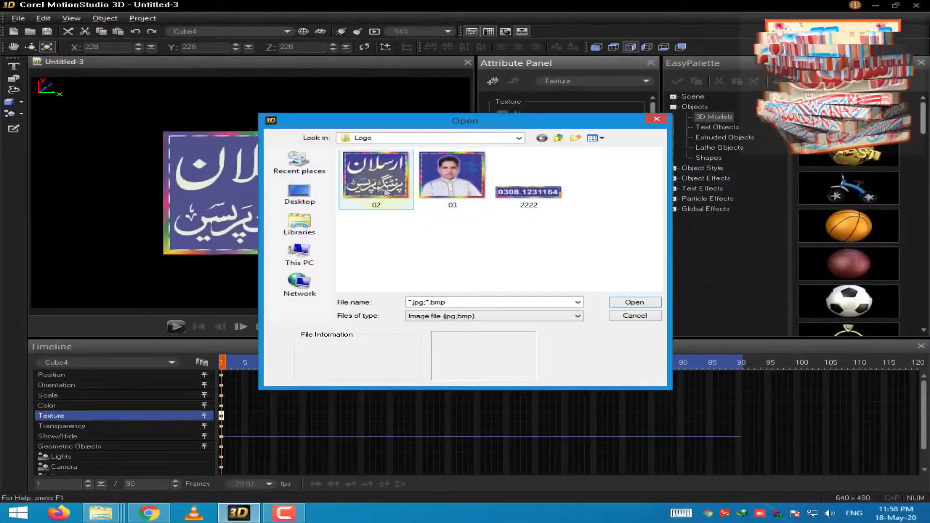
{"action": "left_click", "coordinate": [385, 192]}
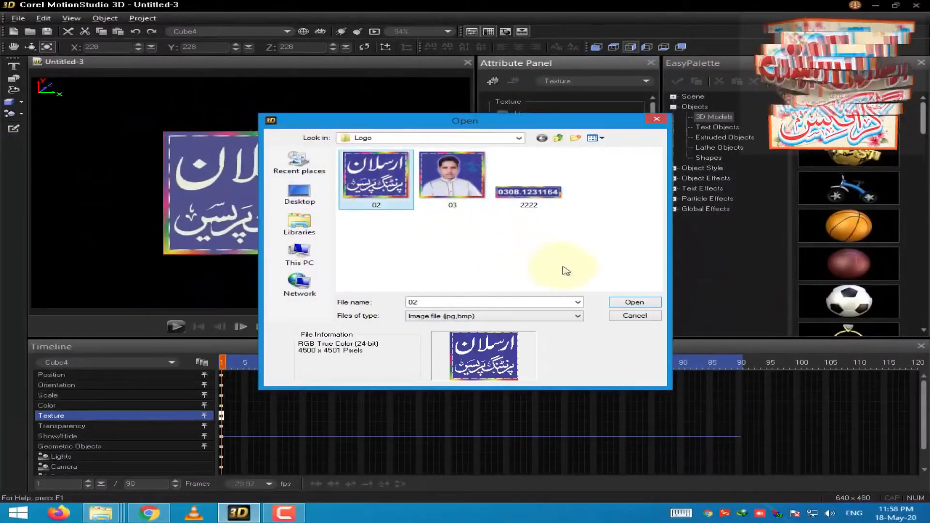
{"action": "left_click", "coordinate": [633, 303]}
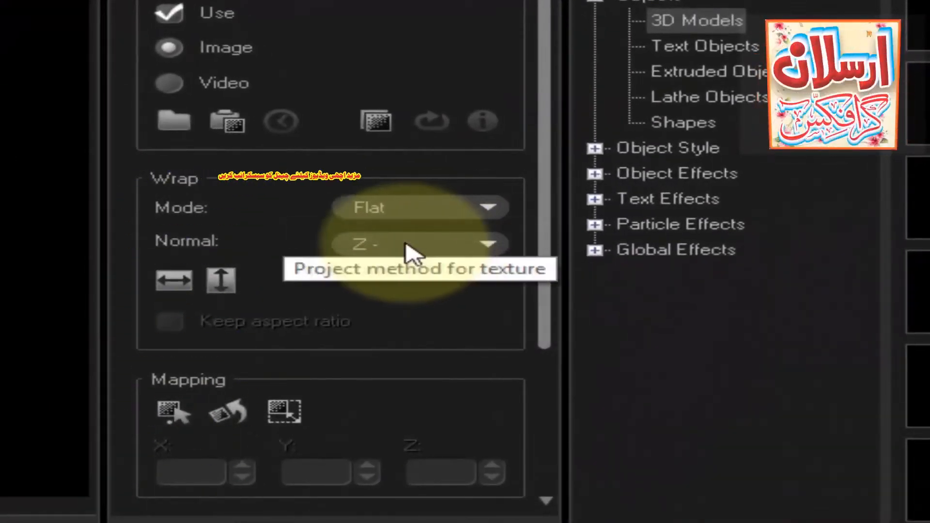
{"action": "left_click", "coordinate": [410, 247]}
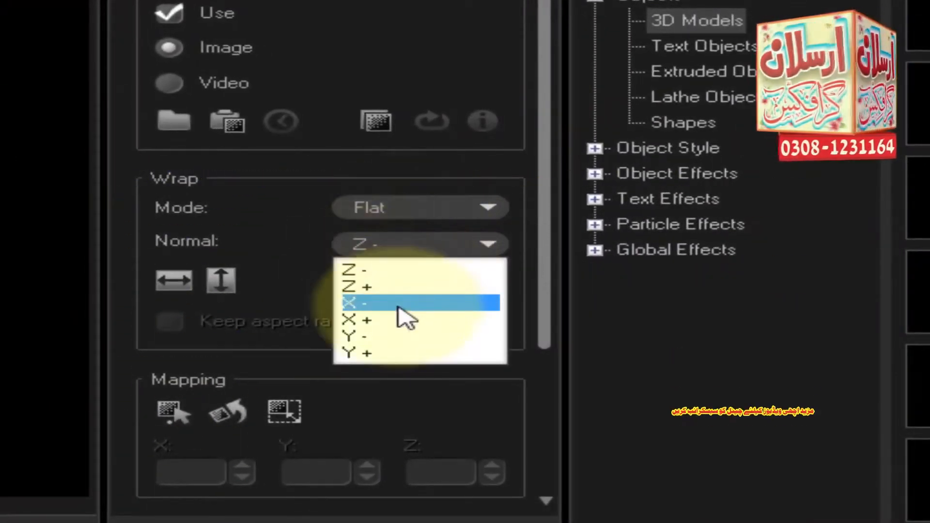
{"action": "left_click", "coordinate": [408, 320]}
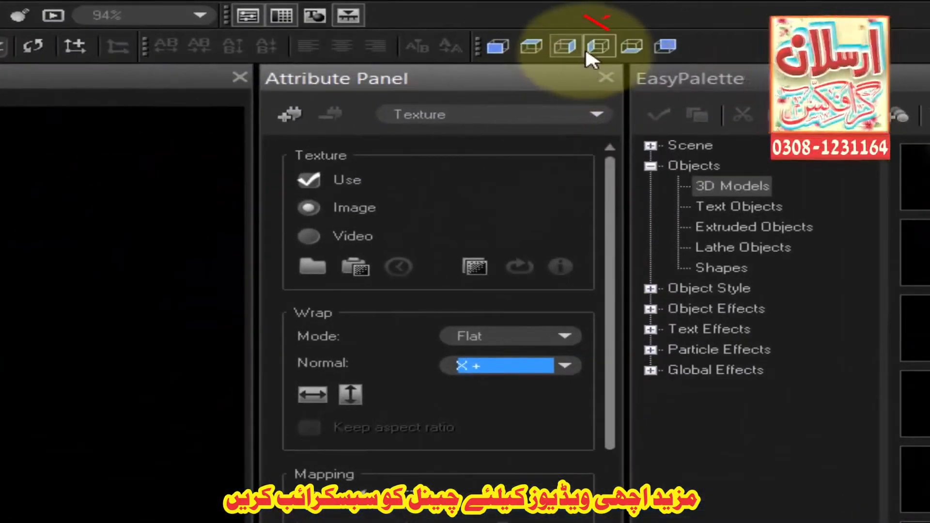
Load image 03 as the texture of the cube's left face and set its wrap Normal to X -
{"action": "left_click", "coordinate": [557, 51]}
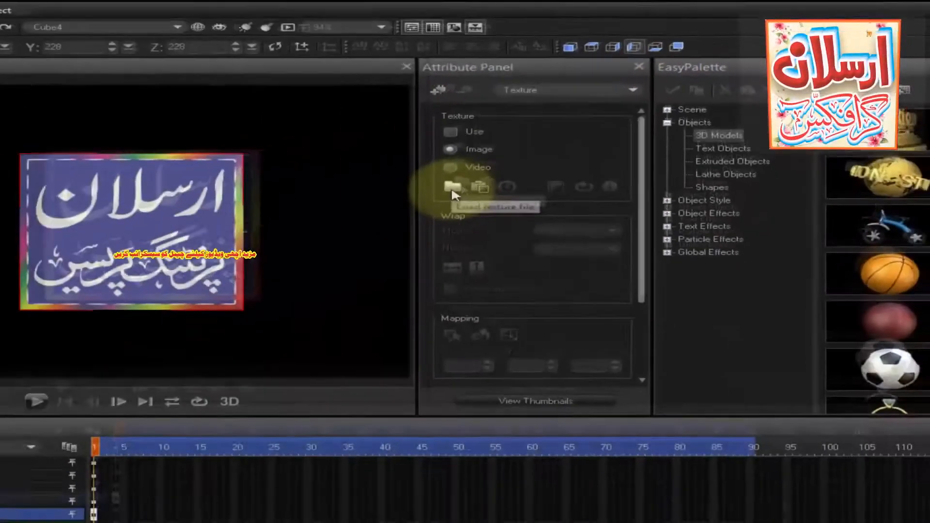
{"action": "left_click", "coordinate": [453, 189]}
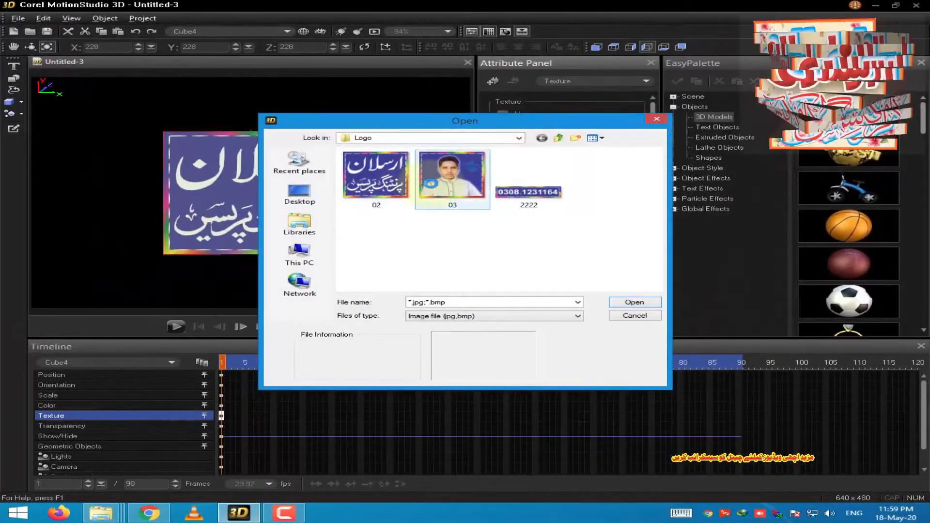
{"action": "double_click", "coordinate": [452, 176]}
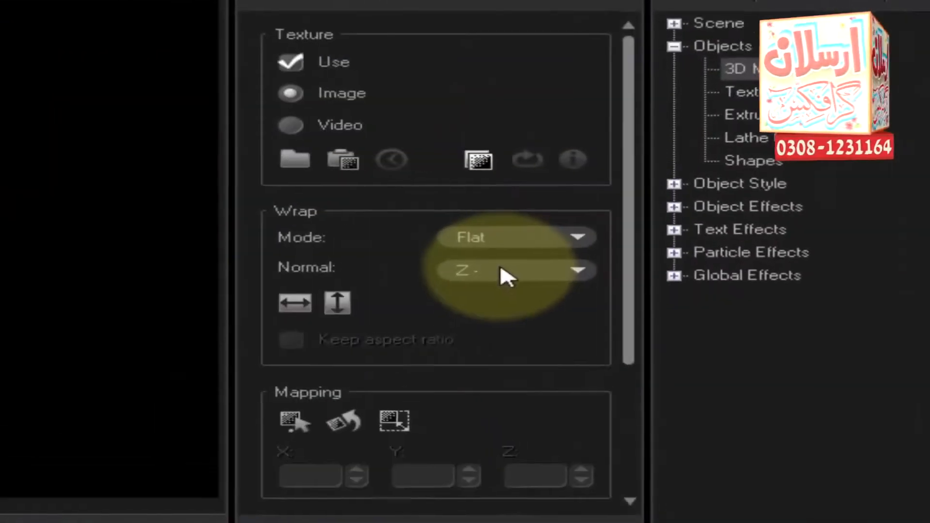
{"action": "left_click", "coordinate": [596, 207]}
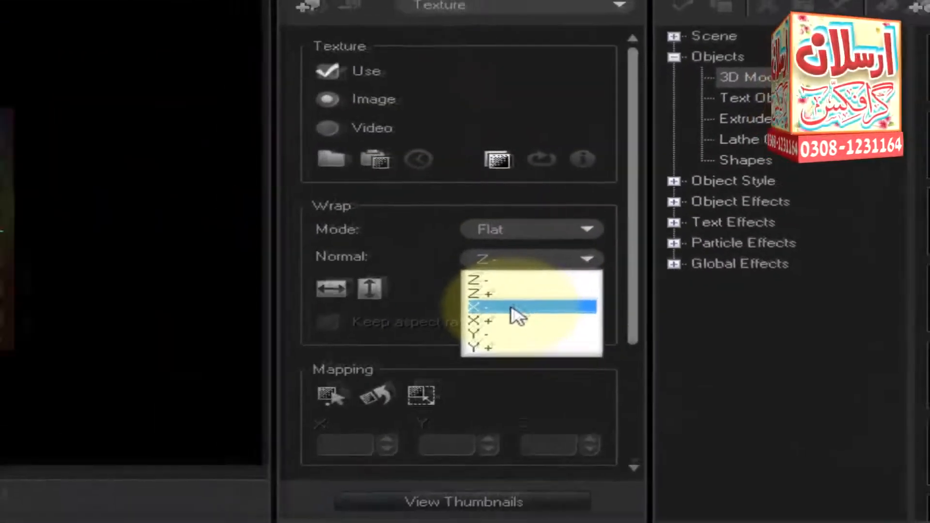
{"action": "left_click", "coordinate": [494, 323]}
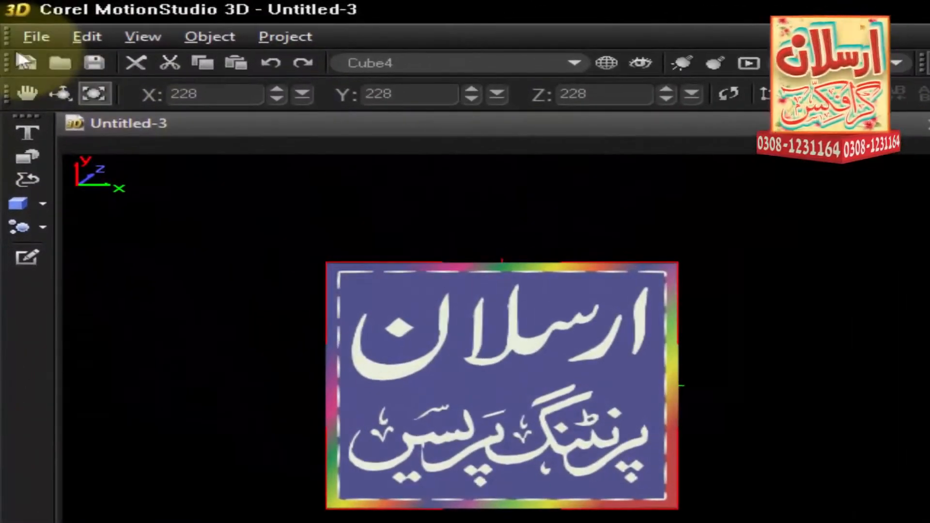
Rotate the textured cube around its vertical axis to check the images on its side and back faces
{"action": "left_click", "coordinate": [27, 93]}
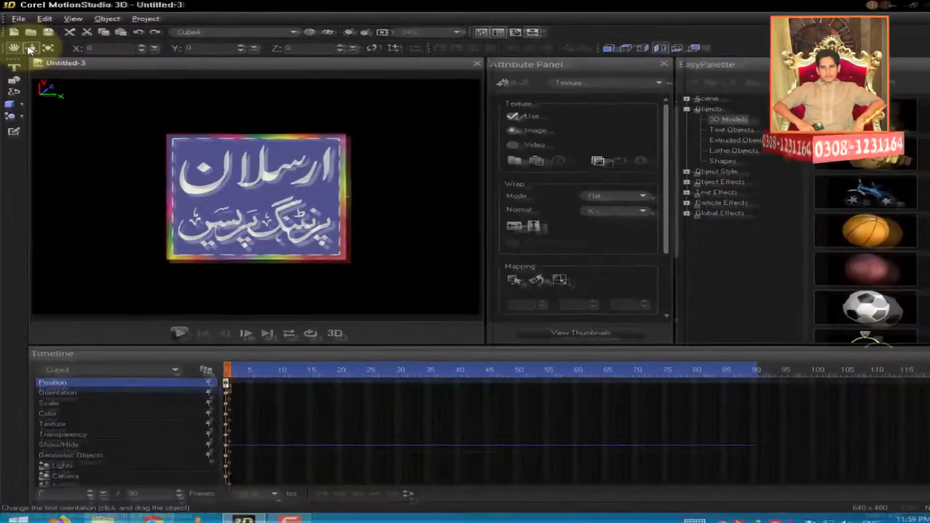
{"action": "left_click", "coordinate": [30, 48]}
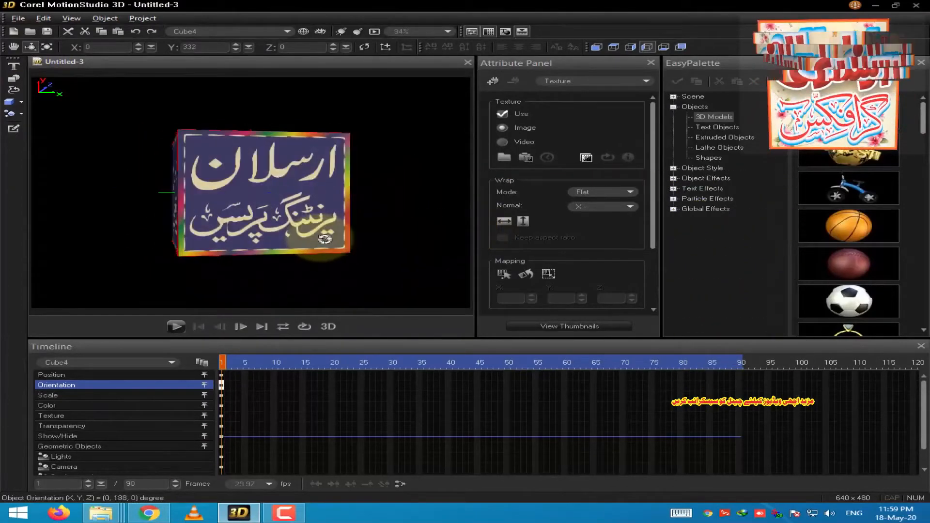
{"action": "left_click_drag", "start_coordinate": [261, 239], "coordinate": [190, 238]}
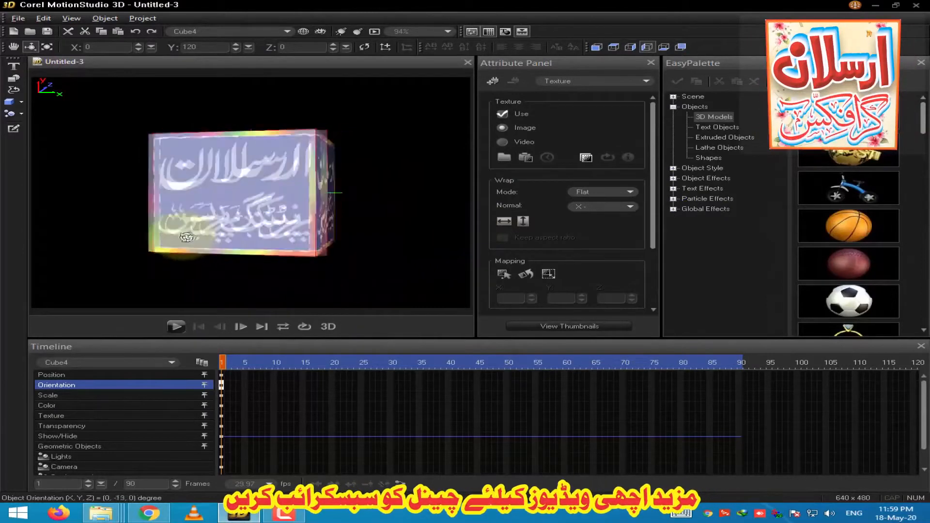
{"action": "left_click_drag", "start_coordinate": [106, 224], "coordinate": [93, 222]}
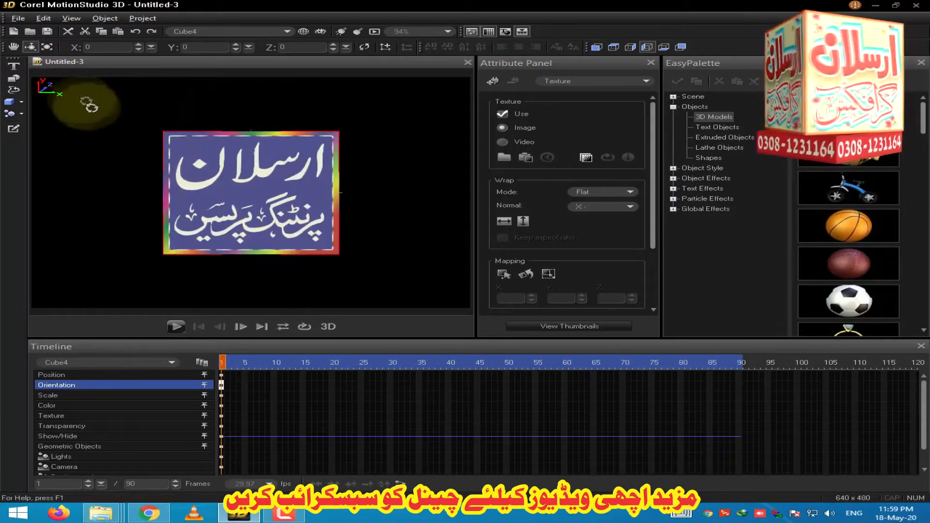
Raise the textured cube to about X -1, Y 63, and add a second cube beneath it at about X -13, Y -132
{"action": "left_click", "coordinate": [14, 47]}
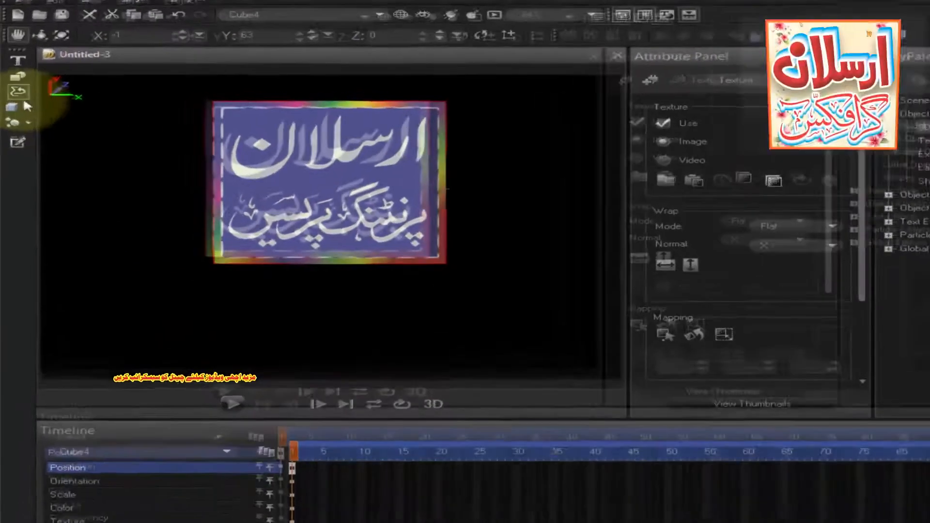
{"action": "left_click", "coordinate": [25, 107]}
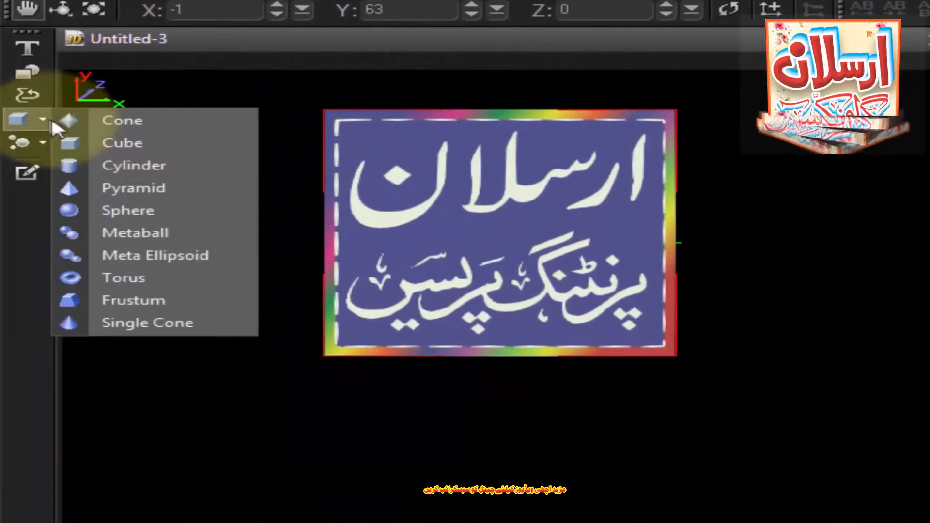
{"action": "left_click", "coordinate": [135, 147]}
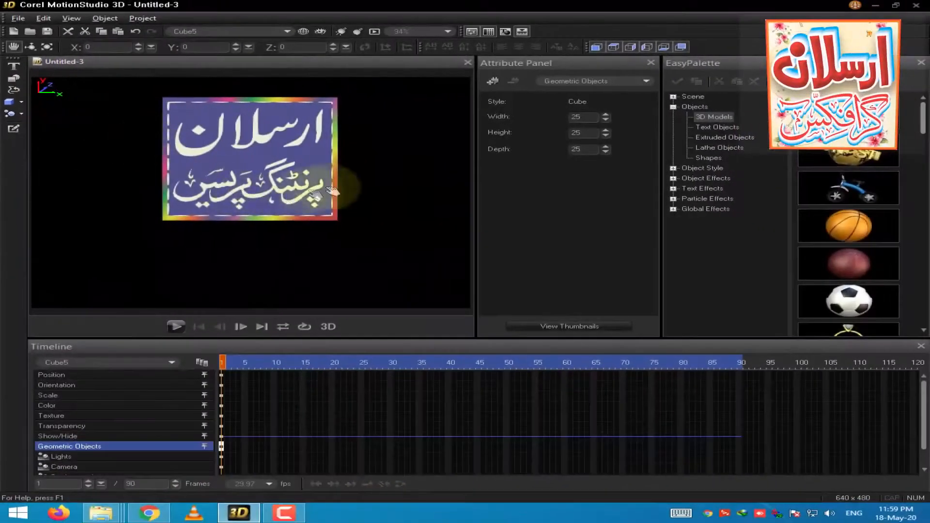
{"action": "left_click_drag", "start_coordinate": [377, 170], "coordinate": [355, 241]}
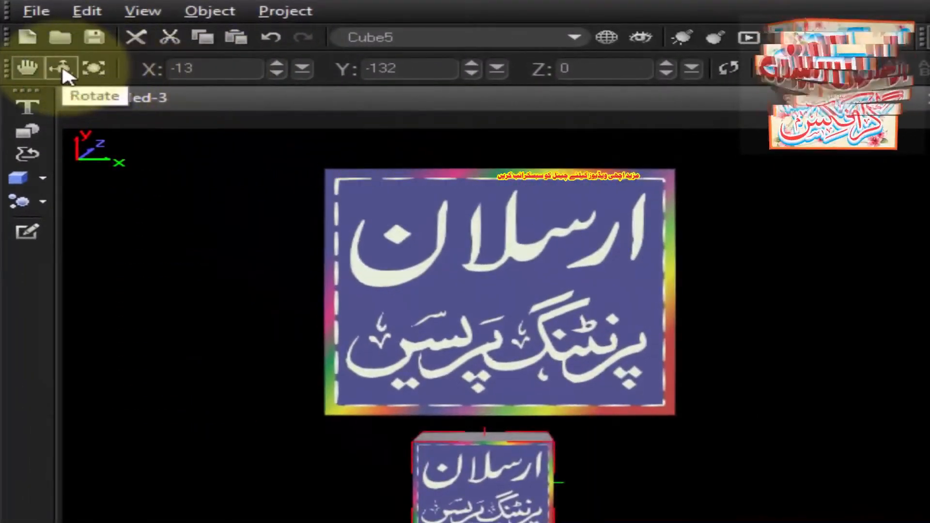
Scale the lower cube to X 228, Y 50, Z 228 and move it against the upper cube's underside at about X -1, Y -79
{"action": "left_click", "coordinate": [92, 69]}
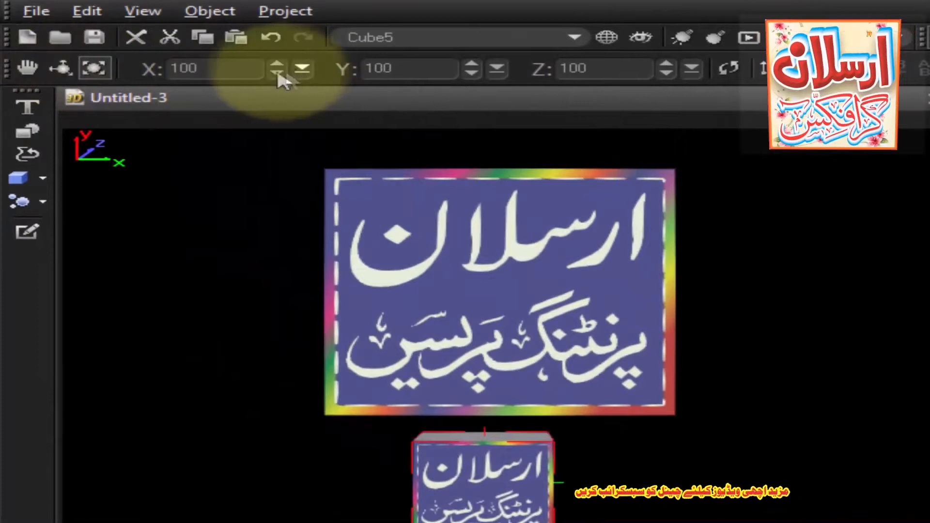
{"action": "left_click_drag", "start_coordinate": [233, 73], "coordinate": [126, 74]}
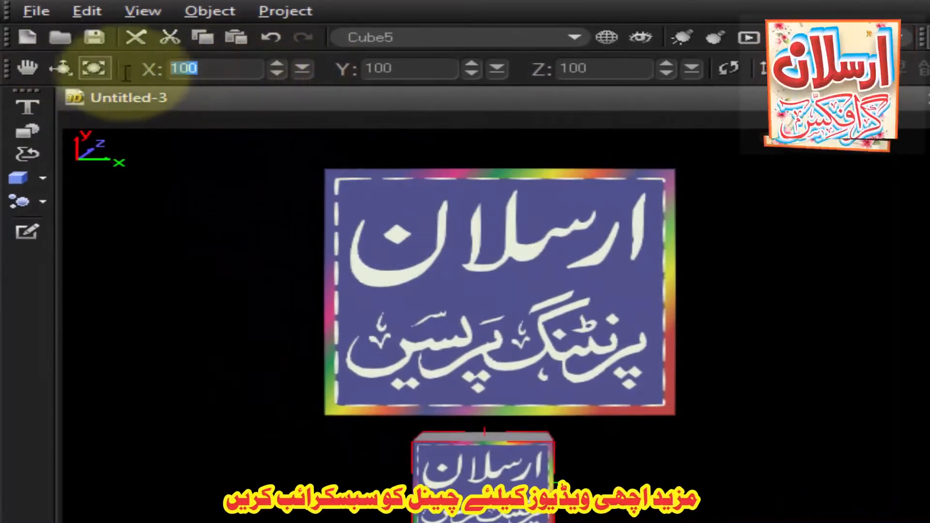
{"action": "type", "text": "228"}
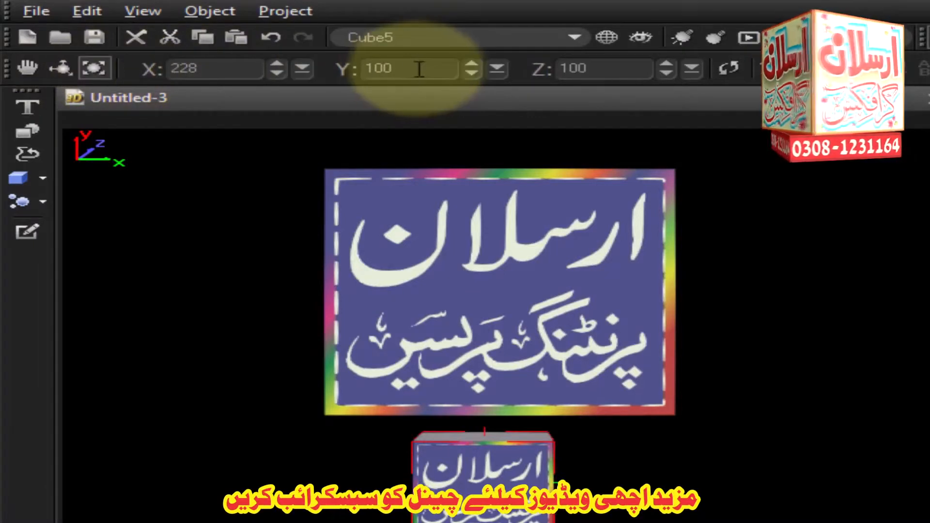
{"action": "left_click_drag", "start_coordinate": [415, 69], "coordinate": [291, 74]}
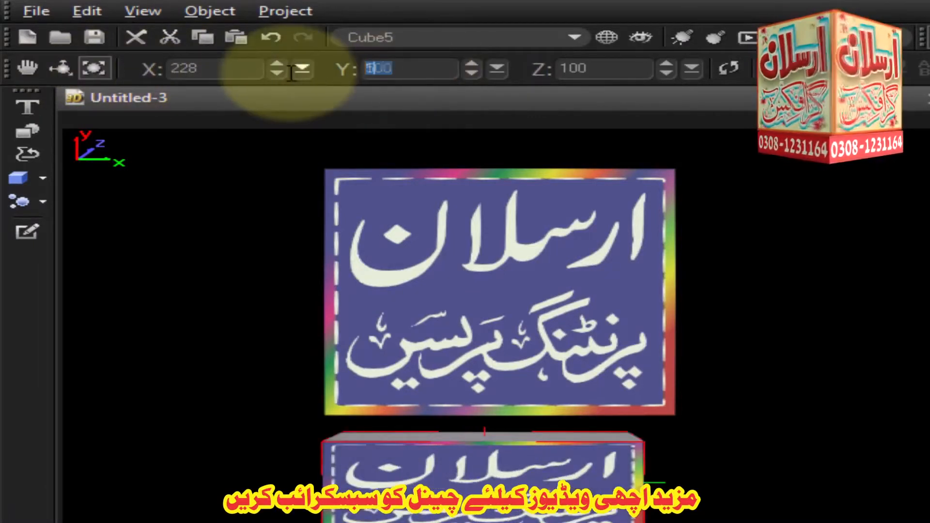
{"action": "type", "text": "50"}
{"action": "key", "text": "Tab"}
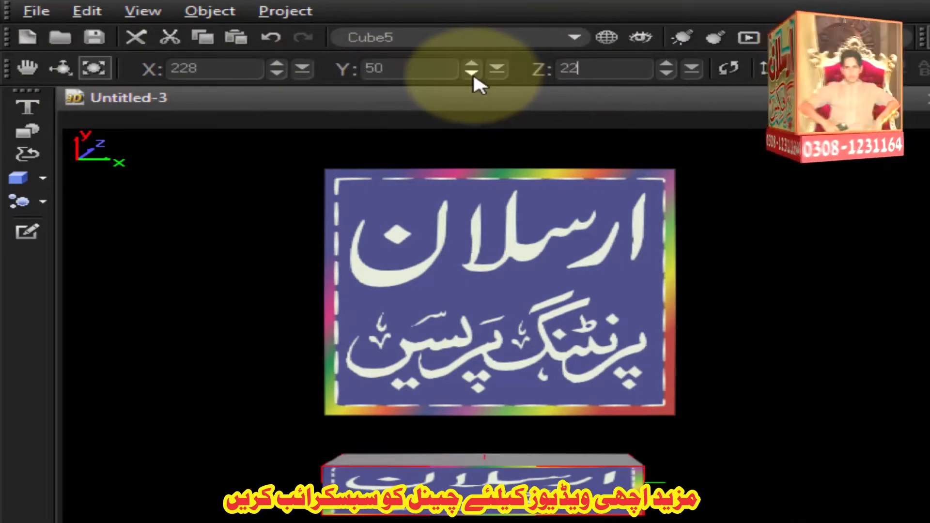
{"action": "key", "text": "Return"}
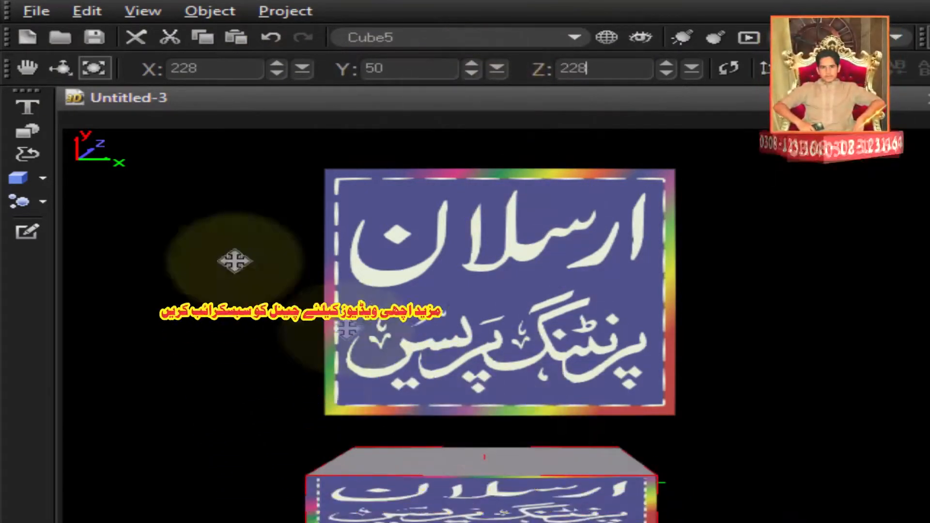
{"action": "left_click", "coordinate": [27, 68]}
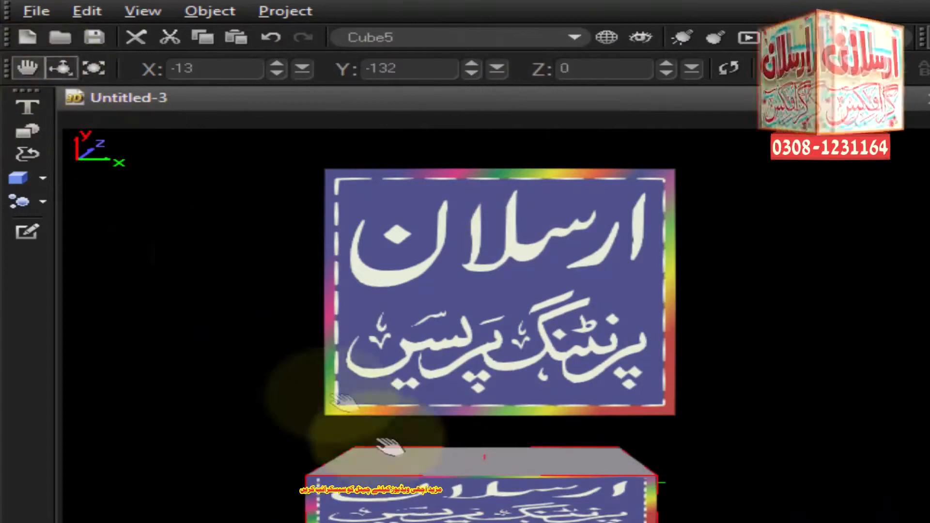
{"action": "left_click_drag", "start_coordinate": [467, 504], "coordinate": [493, 466]}
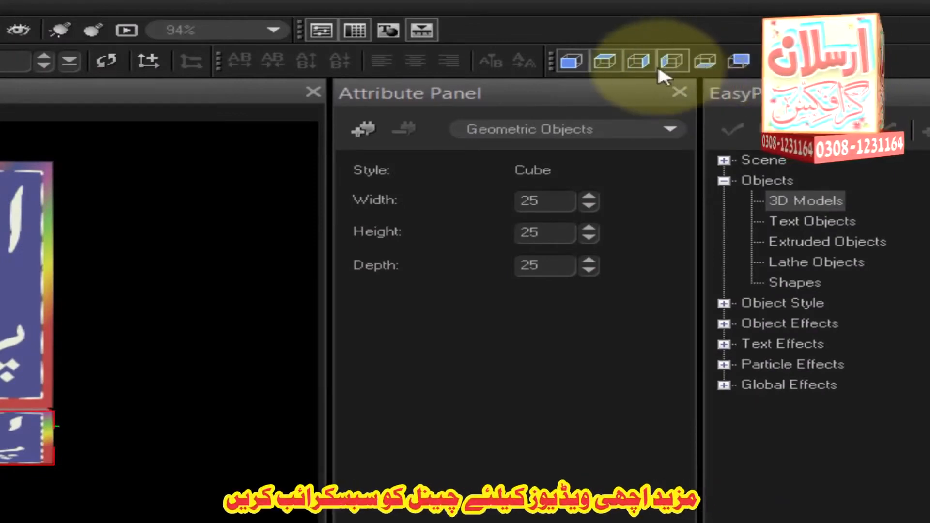
Load image 2222 from the Logo folder as the texture of the lower cube's front face
{"action": "left_click", "coordinate": [553, 136]}
{"action": "left_click", "coordinate": [555, 162]}
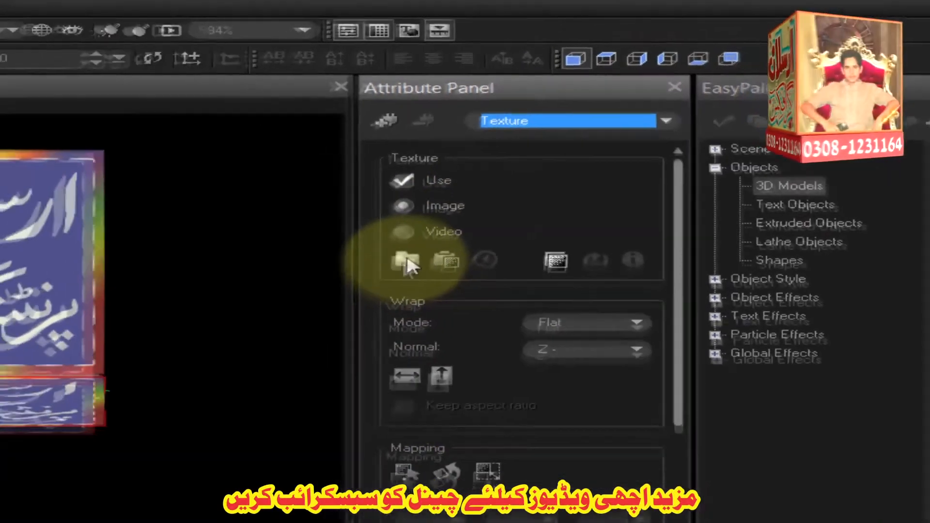
{"action": "left_click", "coordinate": [386, 281]}
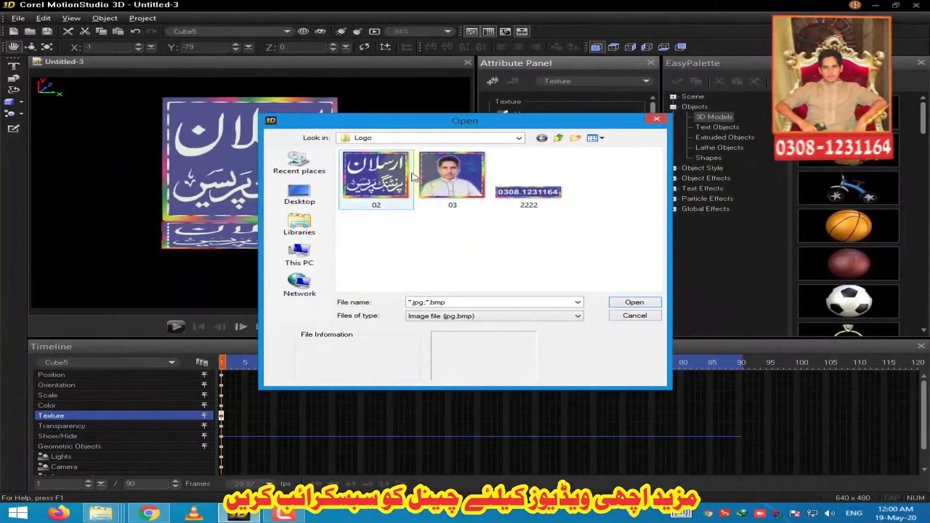
{"action": "left_click", "coordinate": [528, 191]}
{"action": "left_click", "coordinate": [625, 304]}
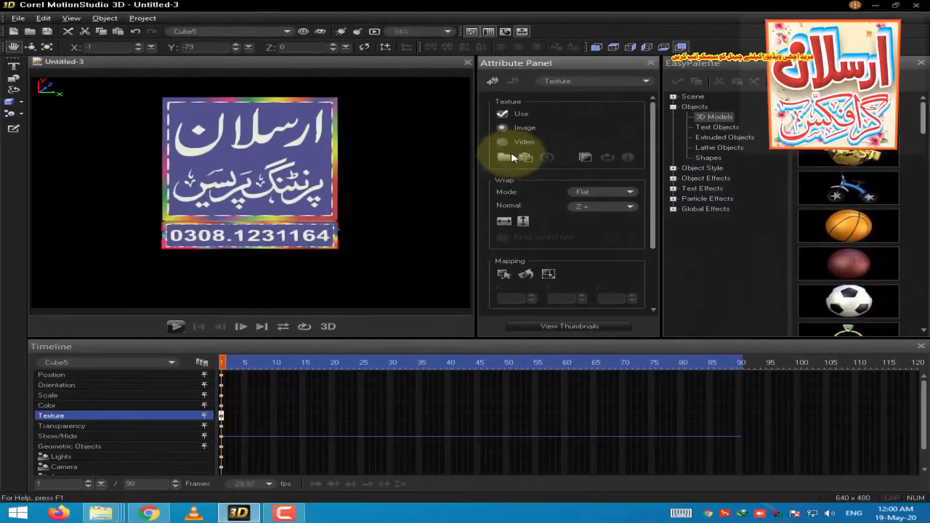
Load image 2222 as the texture of the lower cube's back face
{"action": "left_click", "coordinate": [504, 158]}
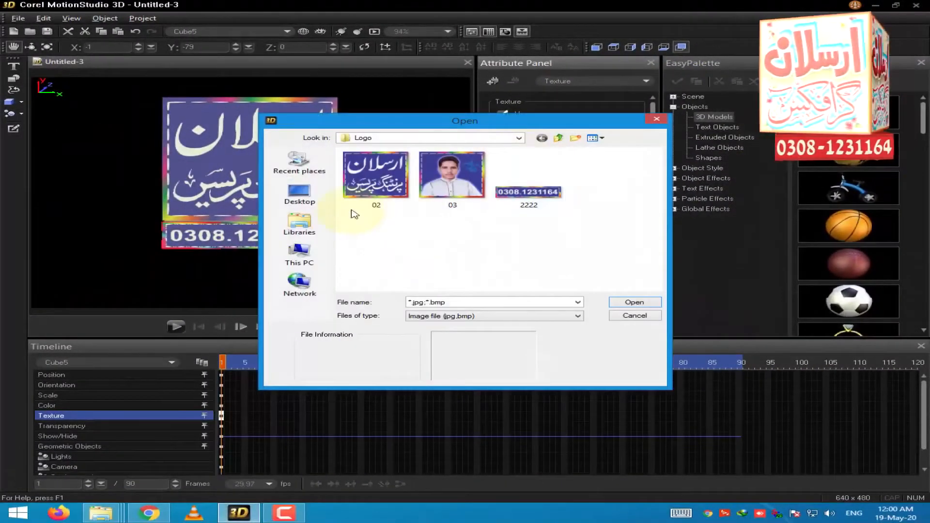
{"action": "left_click", "coordinate": [376, 183]}
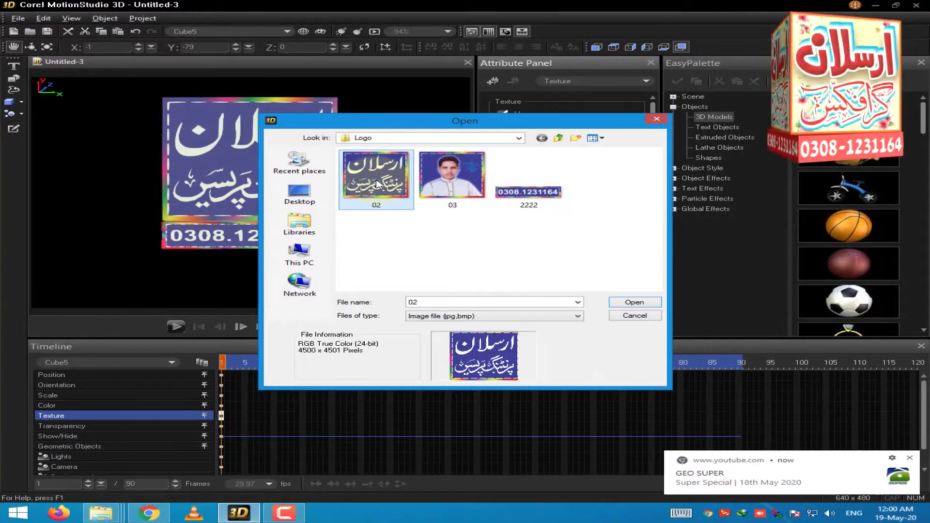
{"action": "left_click", "coordinate": [554, 192]}
{"action": "left_click", "coordinate": [635, 302]}
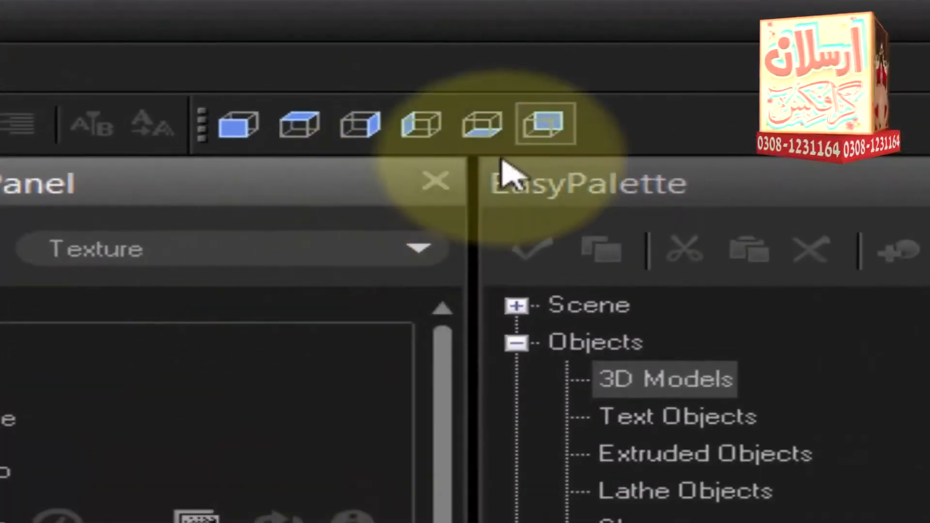
Target only the lower cube's right face and load image 2222 as its texture
{"action": "left_click", "coordinate": [356, 131]}
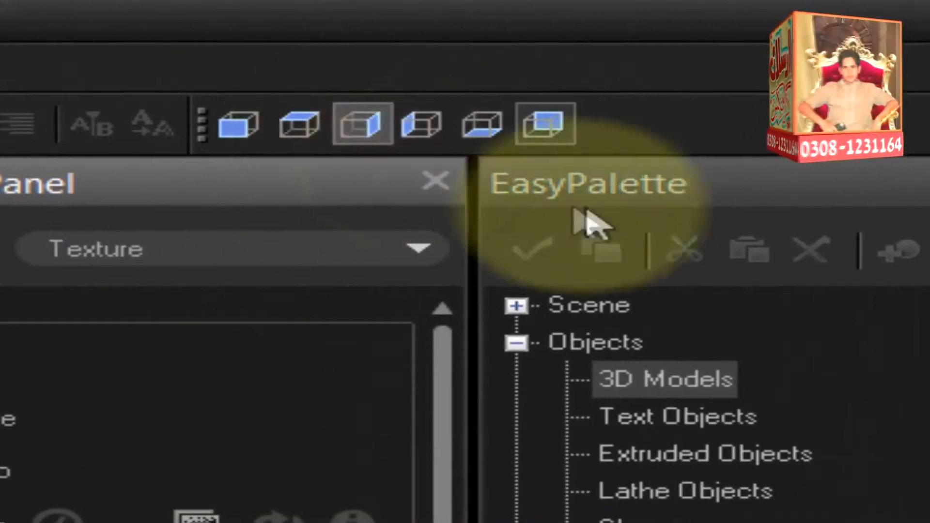
{"action": "left_click", "coordinate": [553, 136]}
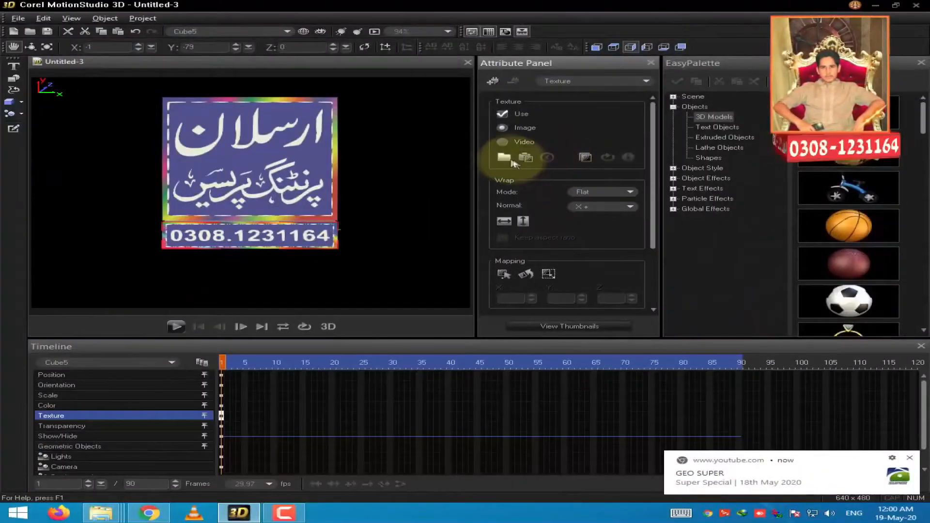
{"action": "left_click", "coordinate": [504, 157]}
{"action": "left_click", "coordinate": [527, 183]}
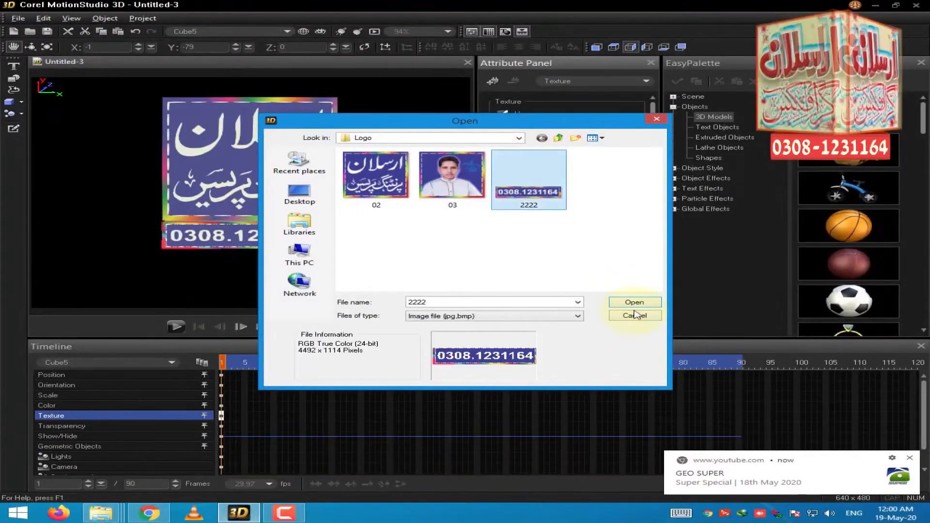
{"action": "left_click", "coordinate": [634, 302]}
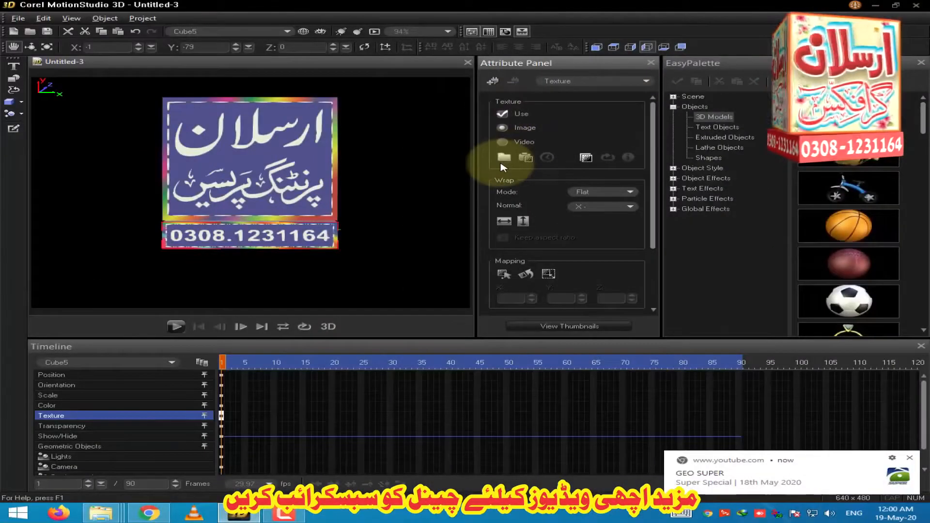
Load image 2222 onto the lower cube's left face, rotate the cube to check it, and set the wrap Normal to X -
{"action": "left_click", "coordinate": [504, 159]}
{"action": "double_click", "coordinate": [533, 176]}
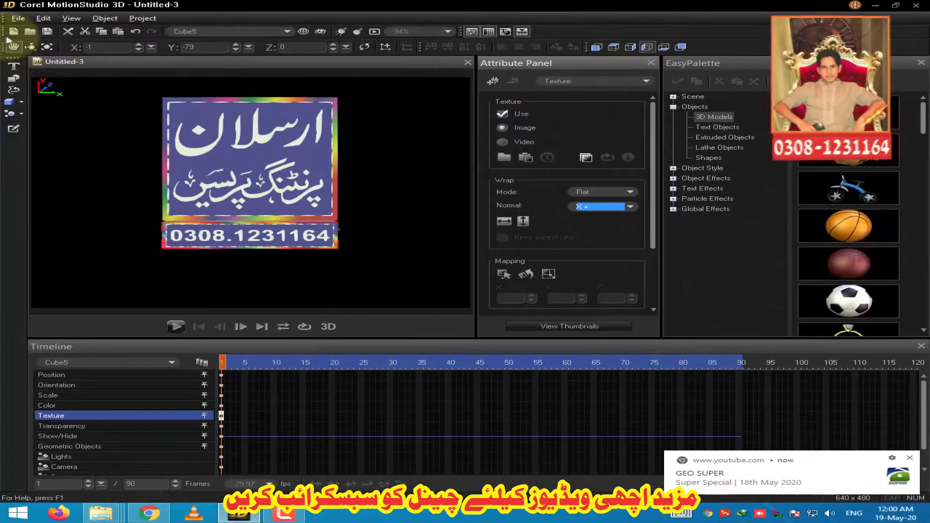
{"action": "left_click", "coordinate": [29, 48]}
{"action": "left_click_drag", "start_coordinate": [205, 253], "coordinate": [234, 247]}
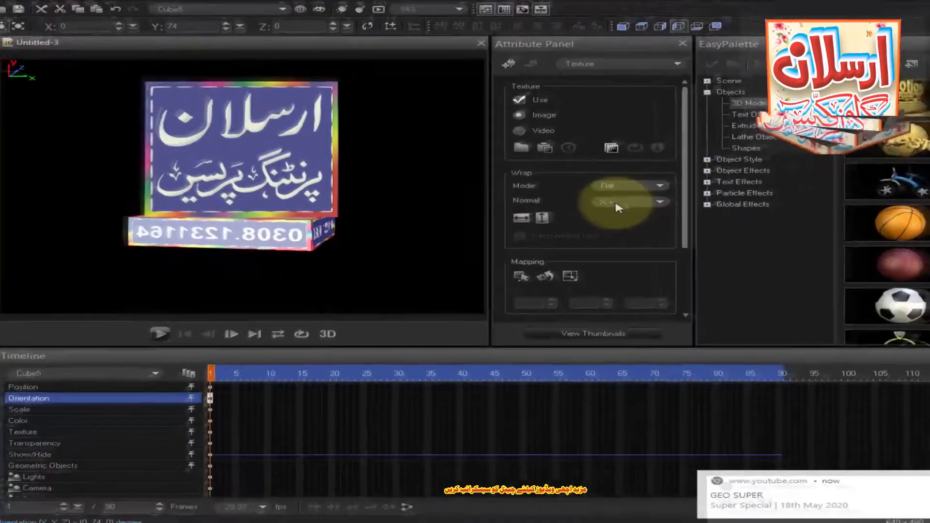
{"action": "left_click", "coordinate": [613, 206]}
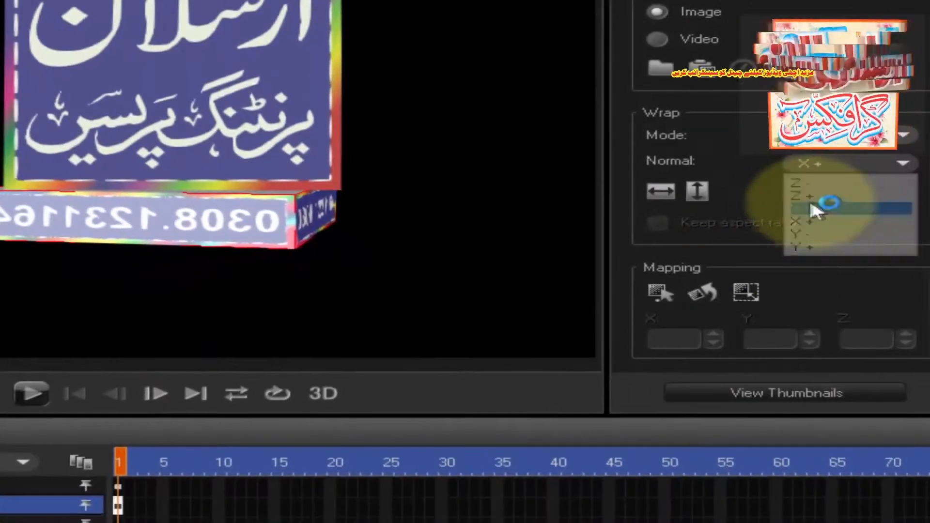
{"action": "left_click", "coordinate": [821, 208]}
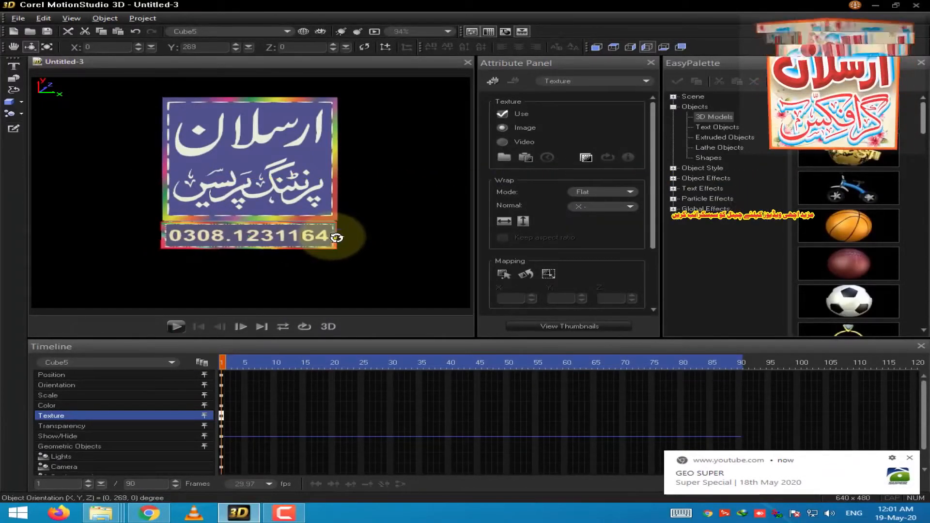
Set the animation's number of frames to 200
{"action": "left_click_drag", "start_coordinate": [338, 237], "coordinate": [337, 238]}
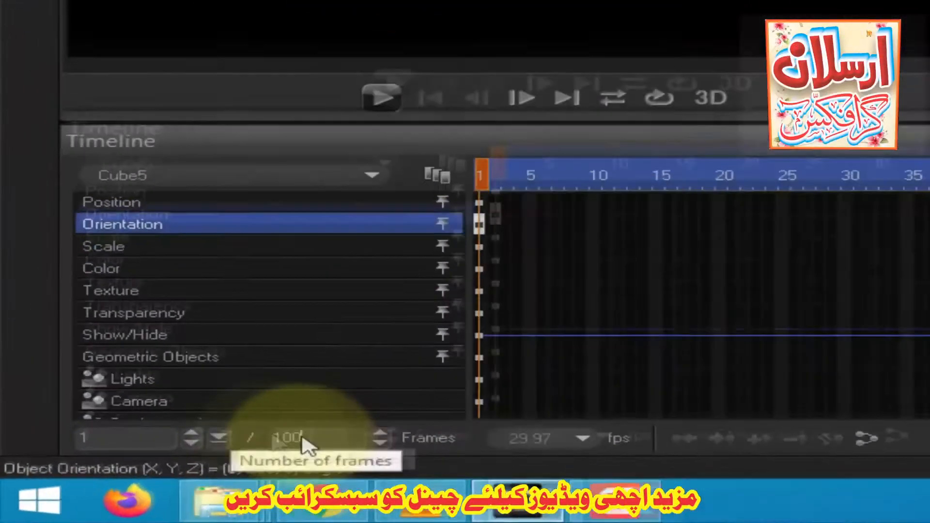
{"action": "left_click_drag", "start_coordinate": [140, 482], "coordinate": [103, 482]}
{"action": "type", "text": "200"}
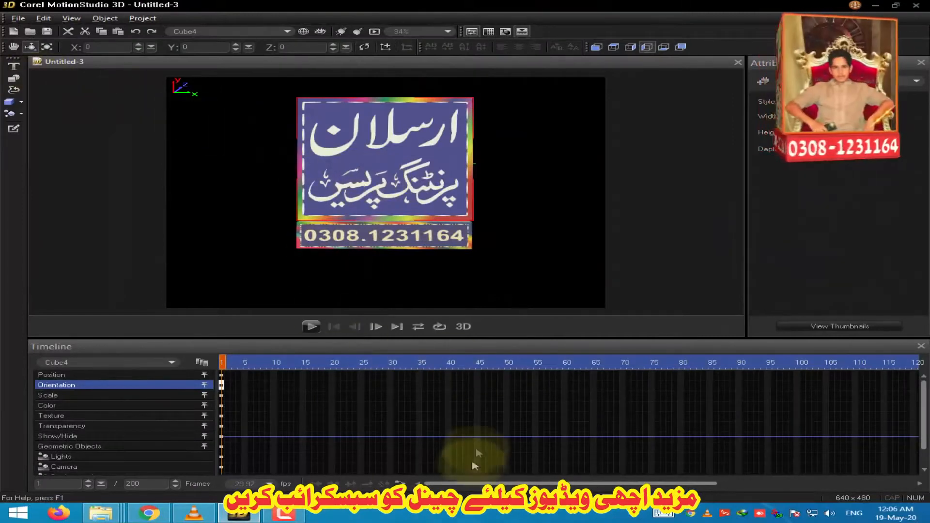
At frame 150, rotate the upper cube and set its Y orientation to -270
{"action": "left_click_drag", "start_coordinate": [651, 483], "coordinate": [780, 483]}
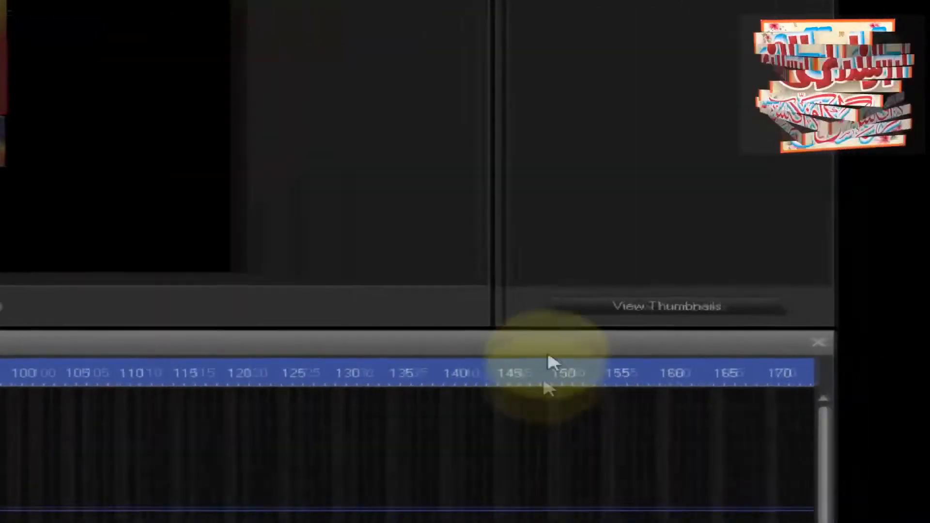
{"action": "left_click", "coordinate": [528, 385]}
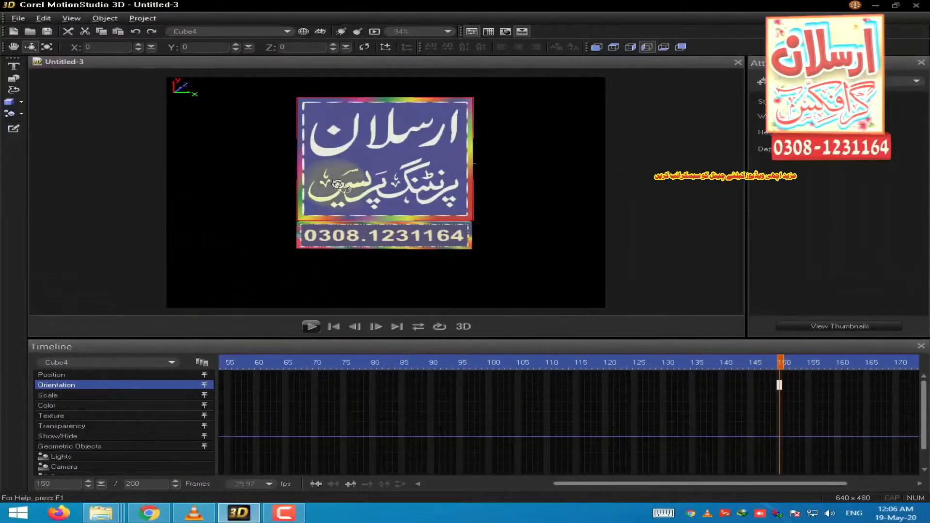
{"action": "left_click_drag", "start_coordinate": [307, 188], "coordinate": [355, 201]}
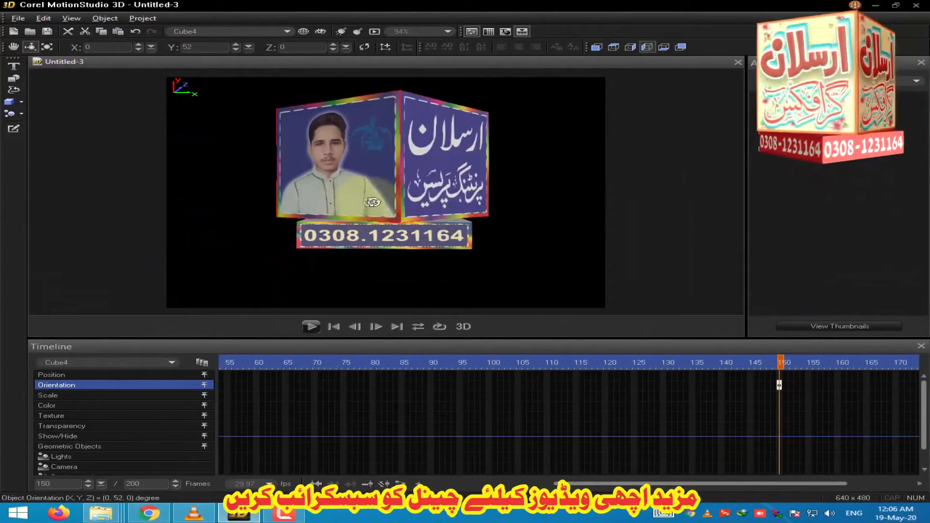
{"action": "key", "text": "ctrl+z"}
{"action": "left_click_drag", "start_coordinate": [461, 207], "coordinate": [292, 236]}
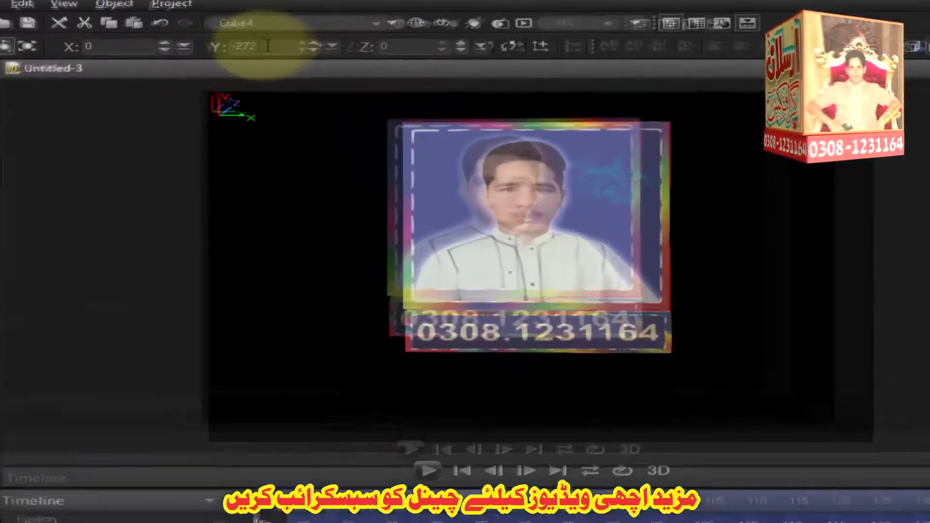
{"action": "left_click_drag", "start_coordinate": [208, 47], "coordinate": [136, 44]}
{"action": "key", "text": "BackSpace"}
{"action": "type", "text": "-2"}
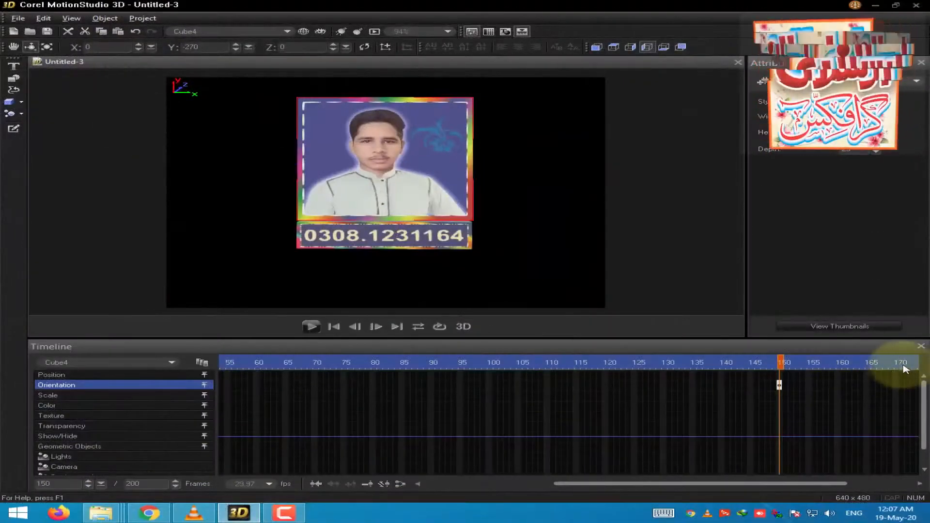
Add an orientation keyframe for the upper cube at frame 171 to hold its pose
{"action": "left_click", "coordinate": [902, 368]}
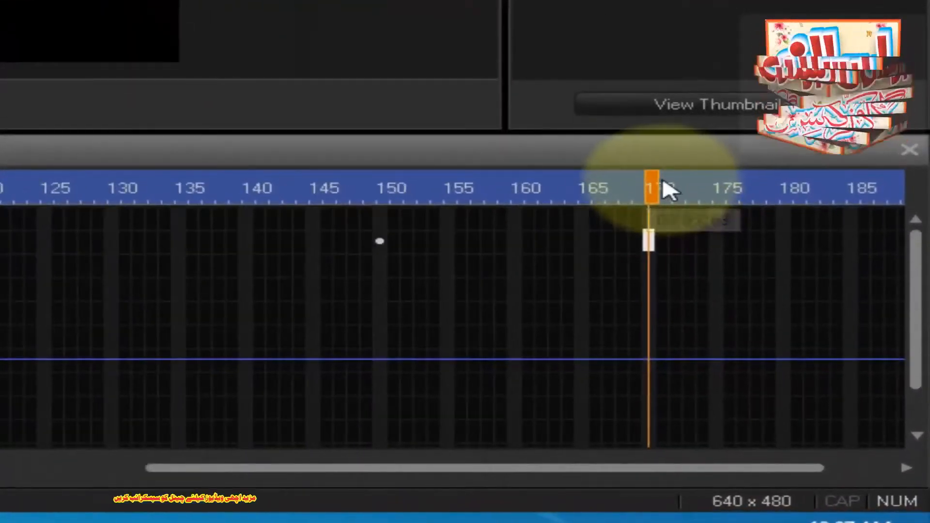
{"action": "left_click_drag", "start_coordinate": [742, 283], "coordinate": [752, 284]}
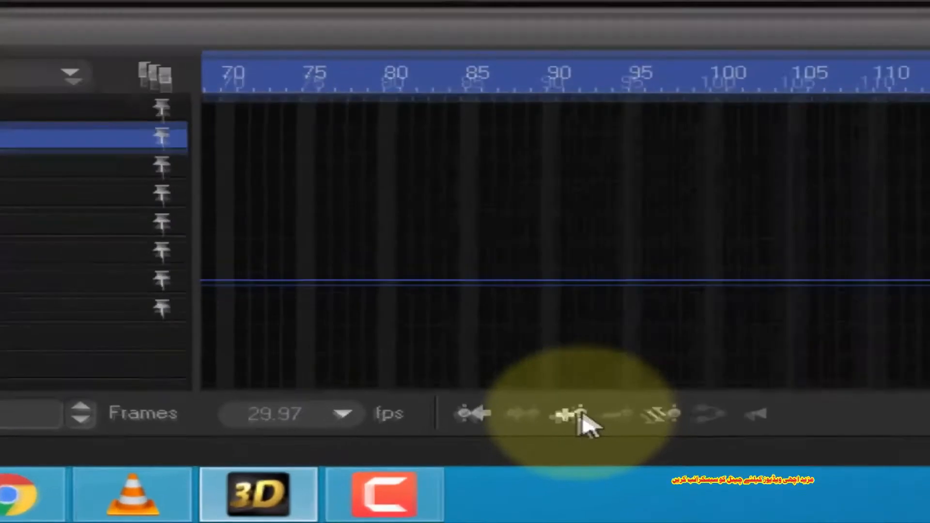
{"action": "left_click", "coordinate": [580, 415]}
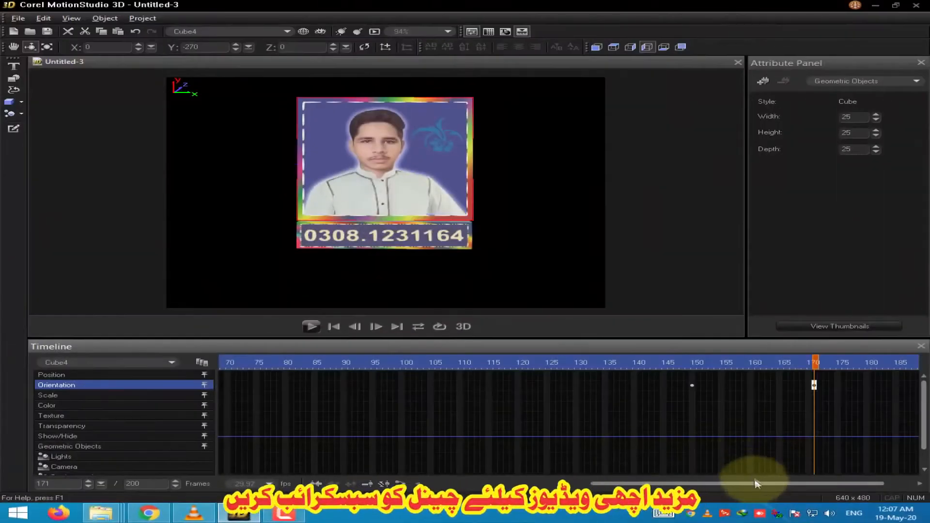
At frame 200, rotate the upper cube and set its Y orientation to 0
{"action": "left_click_drag", "start_coordinate": [757, 483], "coordinate": [850, 480]}
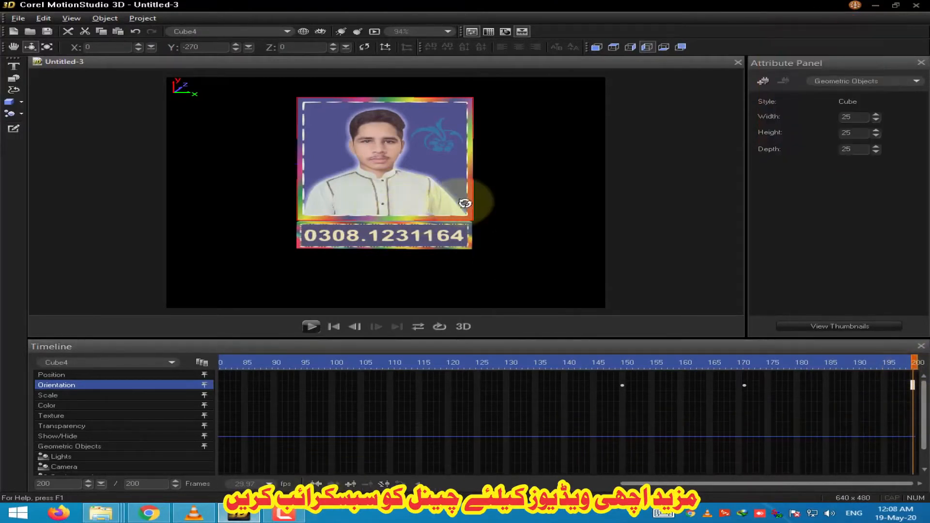
{"action": "left_click_drag", "start_coordinate": [464, 203], "coordinate": [247, 211]}
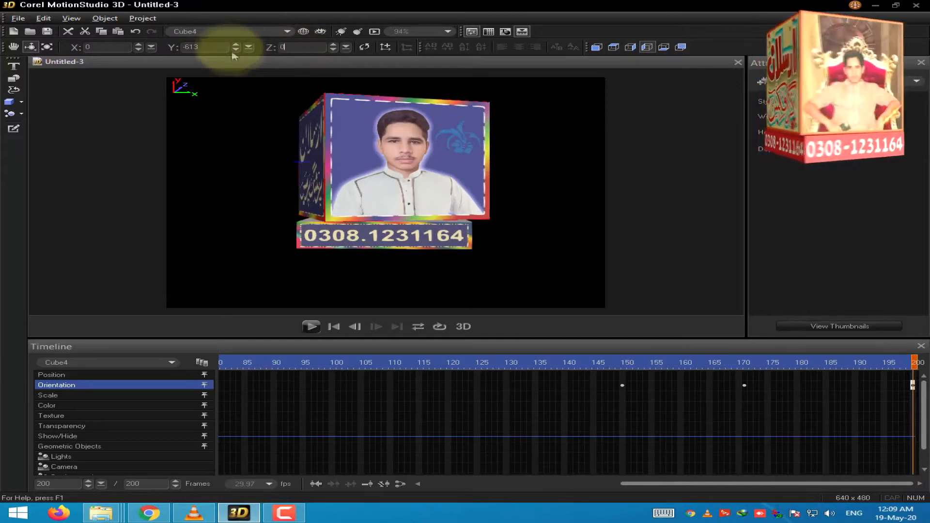
{"action": "key", "text": "ctrl+z"}
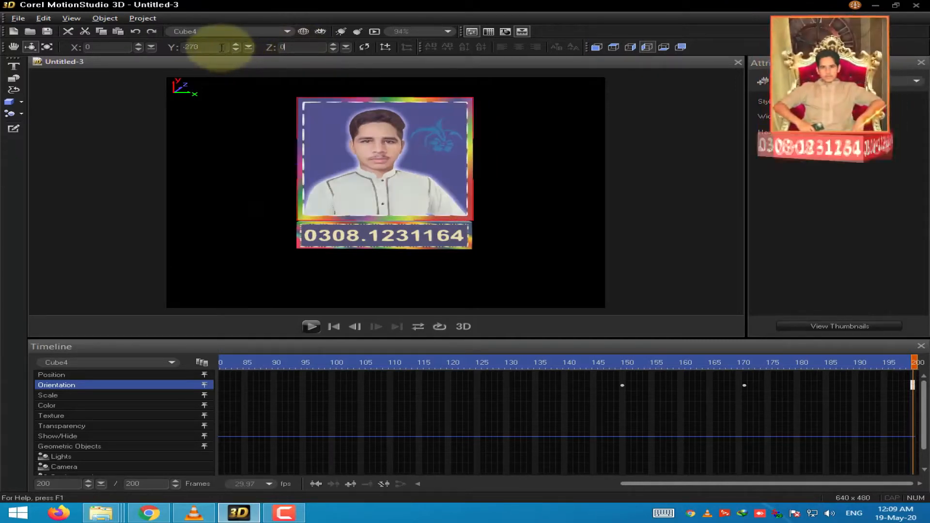
{"action": "left_click", "coordinate": [152, 32]}
{"action": "left_click_drag", "start_coordinate": [211, 48], "coordinate": [129, 47]}
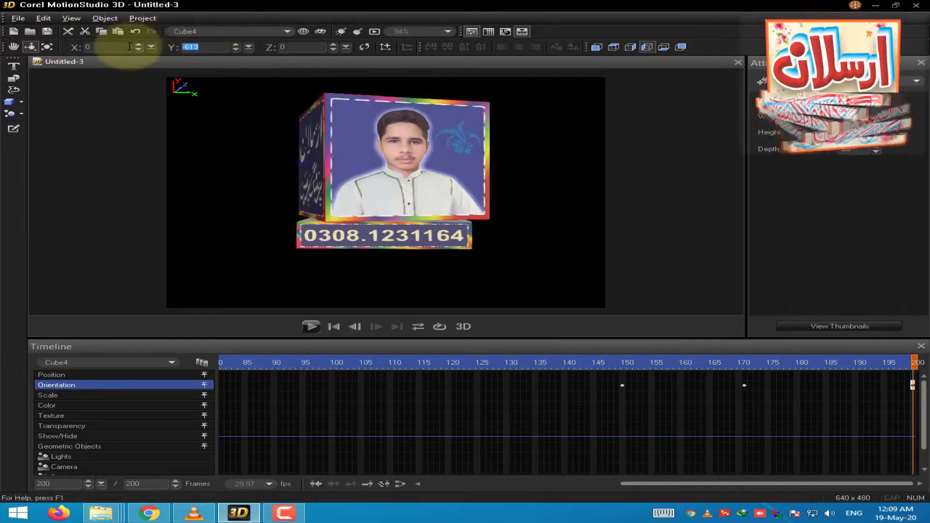
{"action": "type", "text": "0"}
{"action": "key", "text": "Return"}
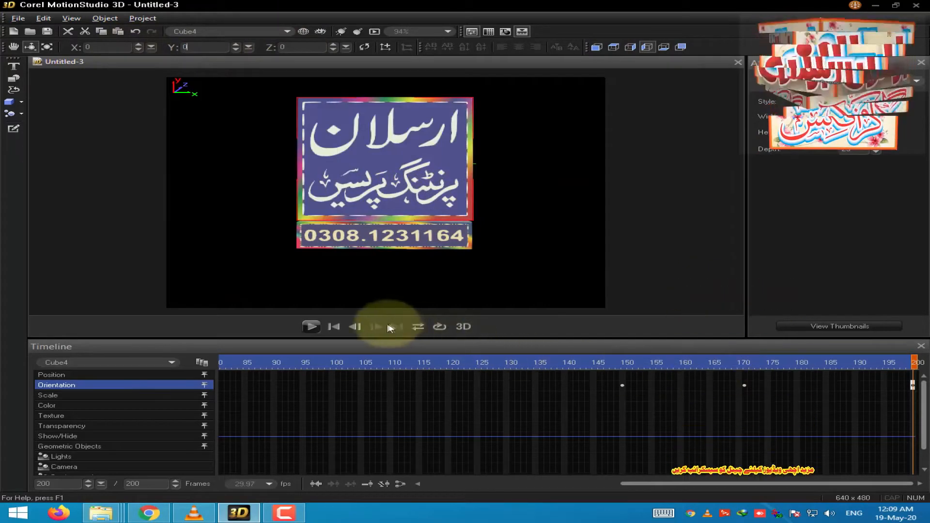
Play the animation, check the upper cube's orientation keyframes at frames 150, 171 and 200, and replay from frame 148
{"action": "left_click", "coordinate": [312, 327]}
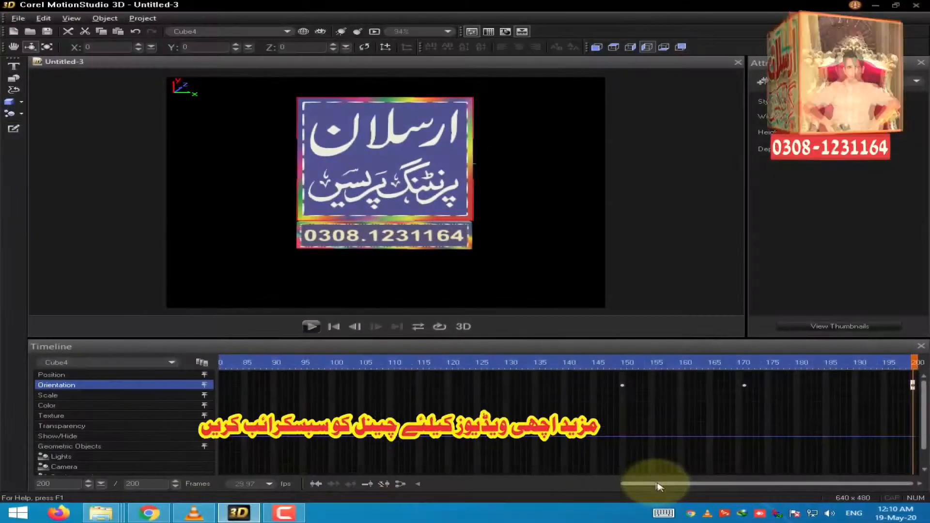
{"action": "left_click_drag", "start_coordinate": [660, 484], "coordinate": [706, 484]}
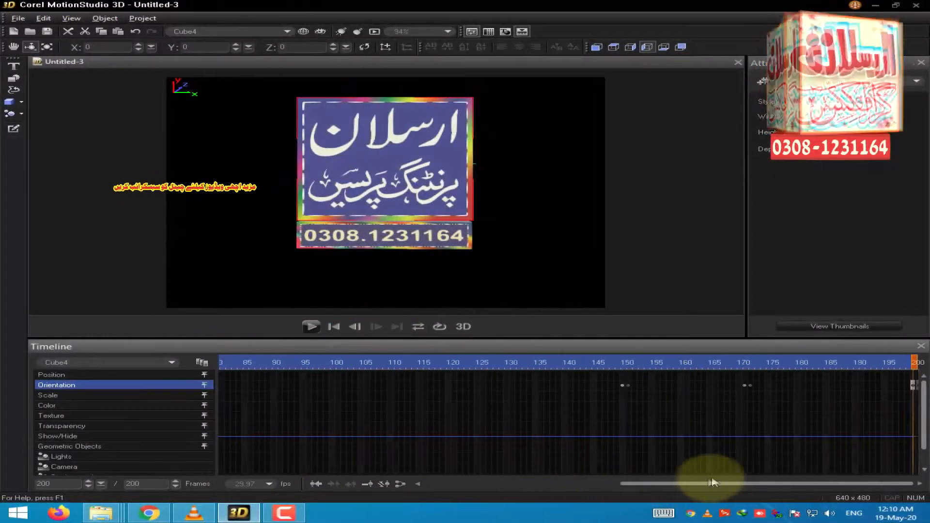
{"action": "left_click", "coordinate": [628, 405]}
{"action": "left_click", "coordinate": [623, 385]}
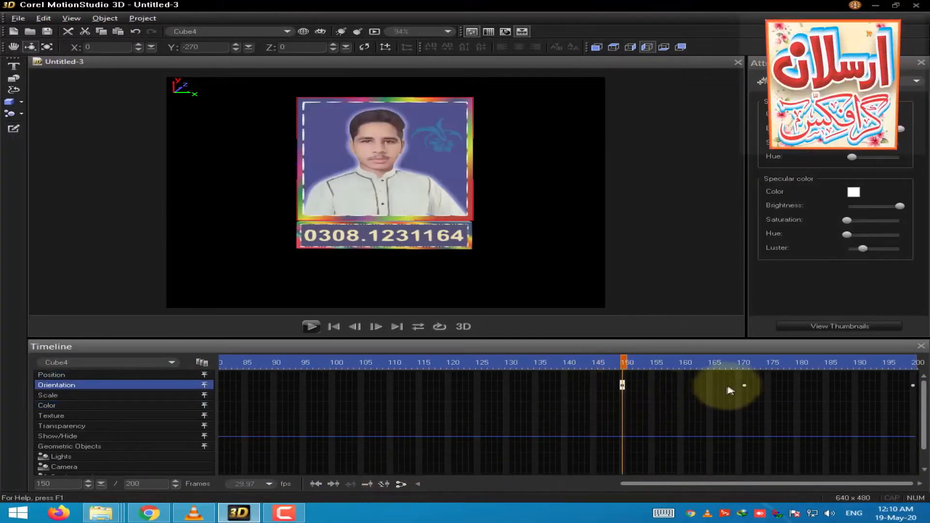
{"action": "double_click", "coordinate": [745, 386]}
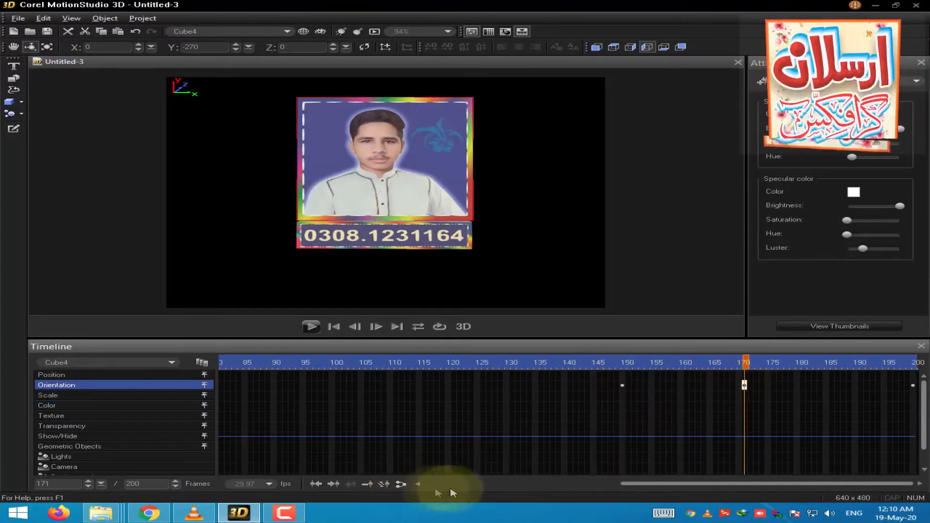
{"action": "double_click", "coordinate": [912, 386]}
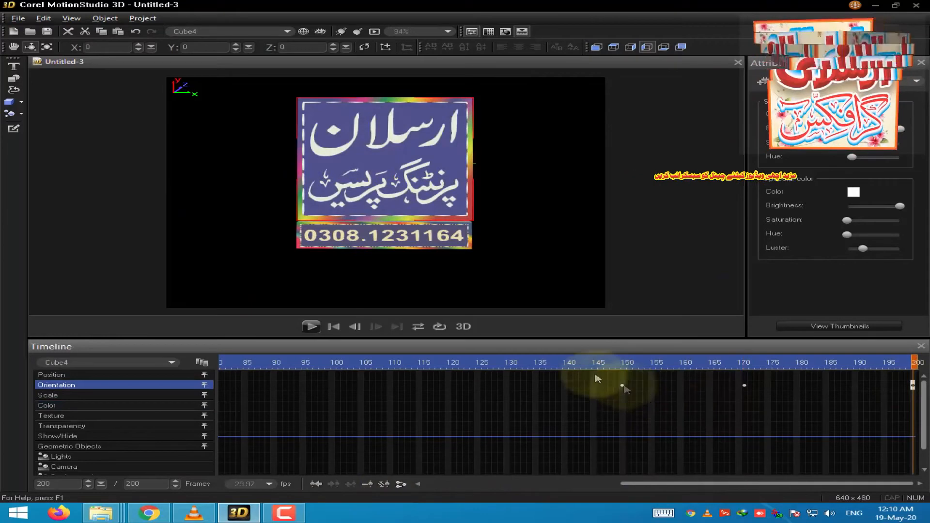
{"action": "left_click", "coordinate": [612, 363]}
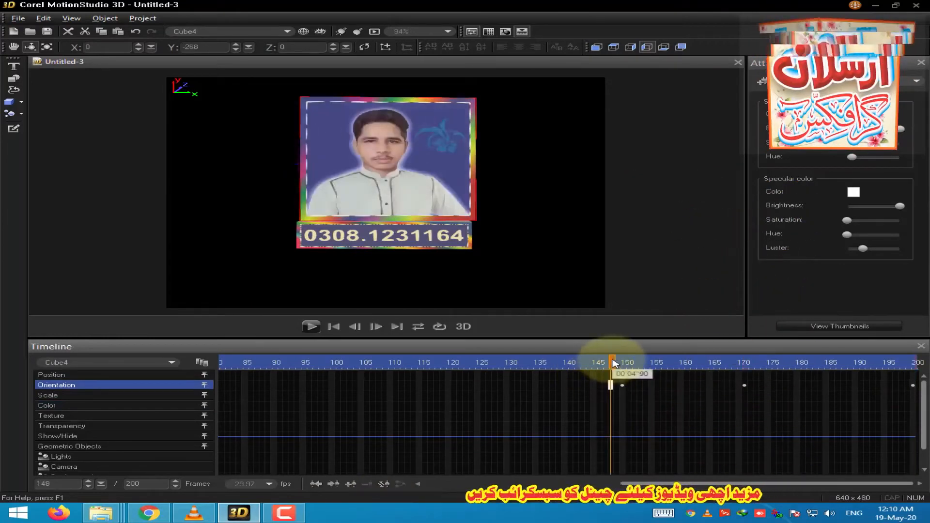
{"action": "left_click", "coordinate": [317, 327]}
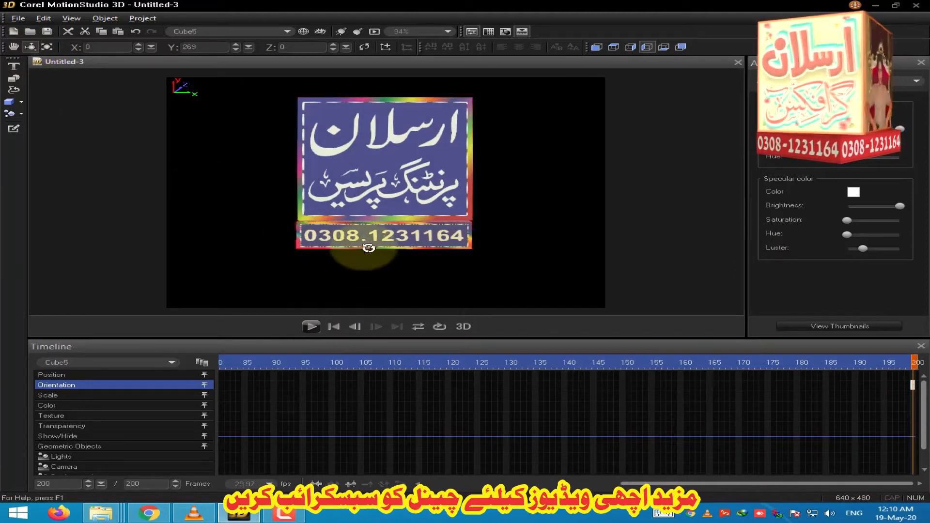
At frame 100, rotate the lower cube around its vertical axis to a Y orientation of about 202
{"action": "left_click", "coordinate": [15, 47]}
{"action": "left_click", "coordinate": [360, 245]}
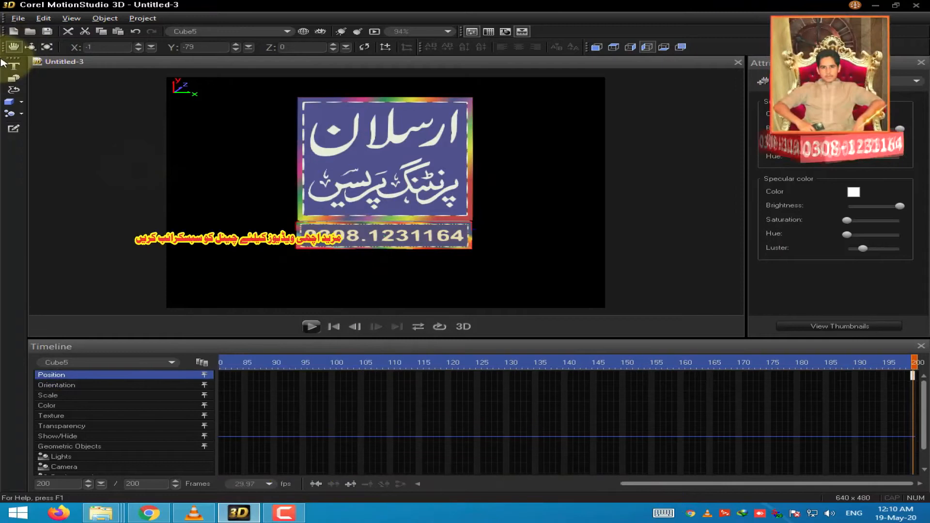
{"action": "left_click_drag", "start_coordinate": [694, 484], "coordinate": [608, 483]}
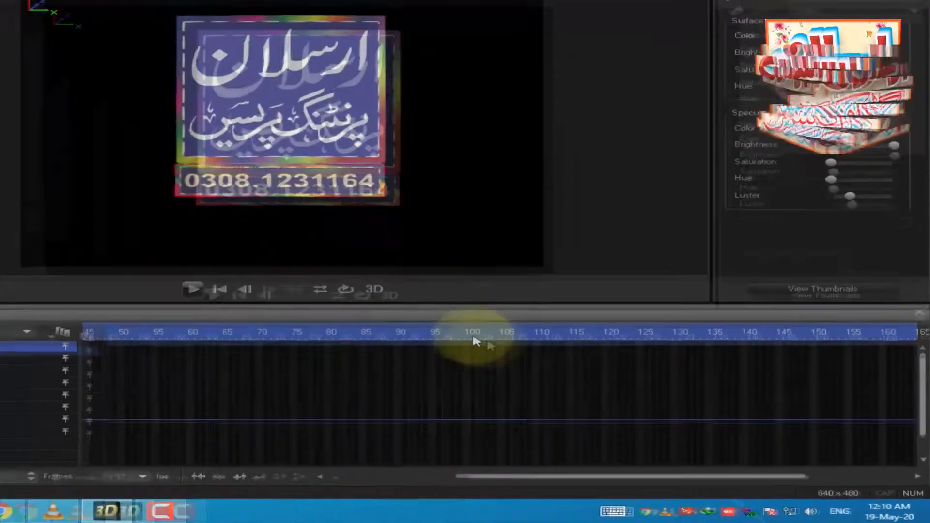
{"action": "left_click", "coordinate": [474, 334]}
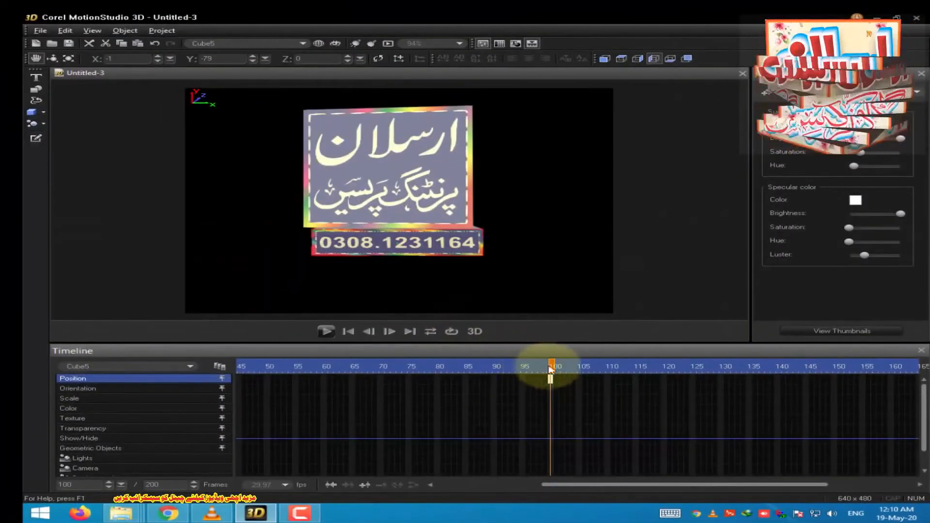
{"action": "left_click_drag", "start_coordinate": [551, 369], "coordinate": [575, 371]}
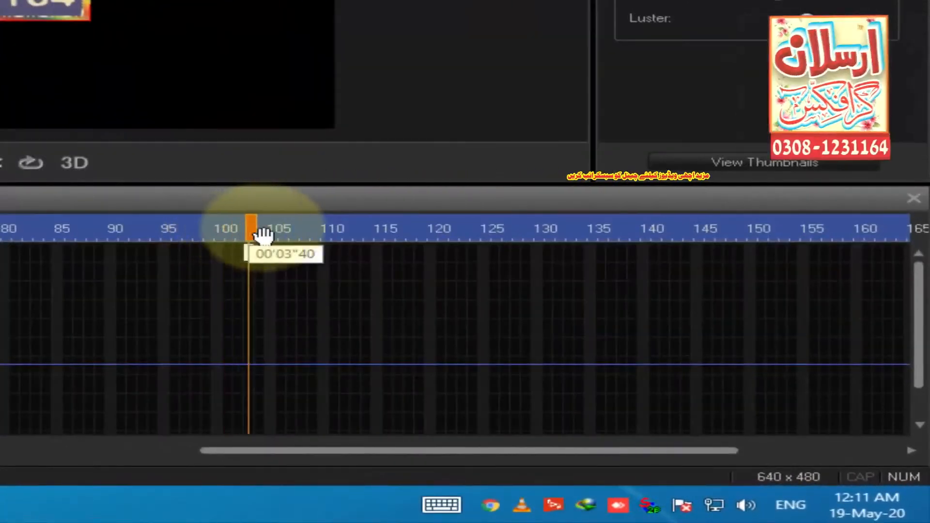
{"action": "left_click_drag", "start_coordinate": [262, 236], "coordinate": [308, 228]}
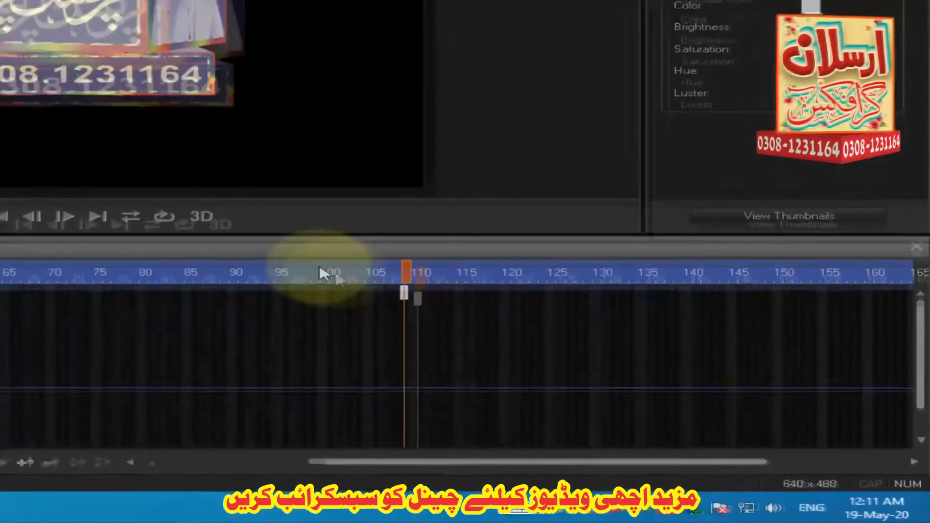
{"action": "left_click", "coordinate": [328, 274]}
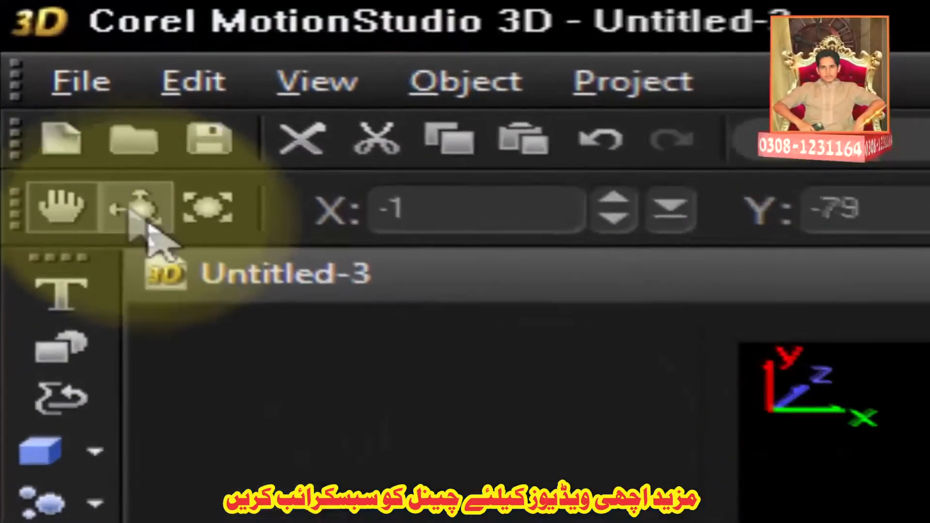
{"action": "left_click", "coordinate": [128, 207]}
{"action": "left_click_drag", "start_coordinate": [455, 251], "coordinate": [410, 252]}
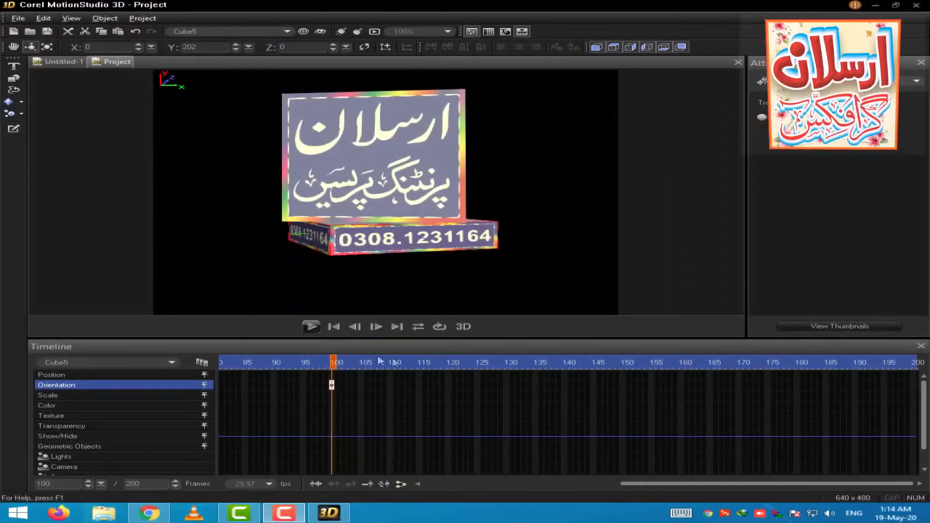
At frame 151, set the lower cube's Y orientation to 0 and play the animation from frame 99
{"action": "left_click_drag", "start_coordinate": [337, 364], "coordinate": [379, 363]}
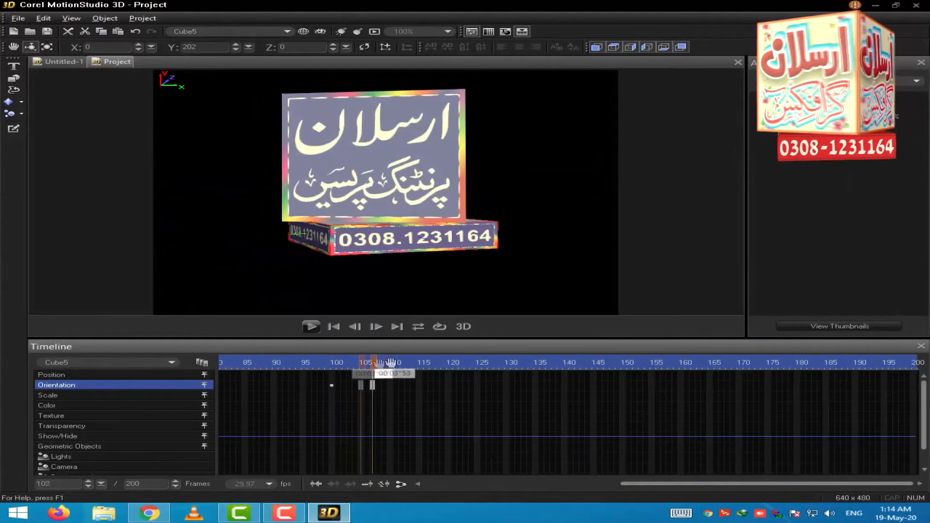
{"action": "left_click_drag", "start_coordinate": [468, 361], "coordinate": [468, 360]}
{"action": "left_click_drag", "start_coordinate": [619, 370], "coordinate": [618, 371]}
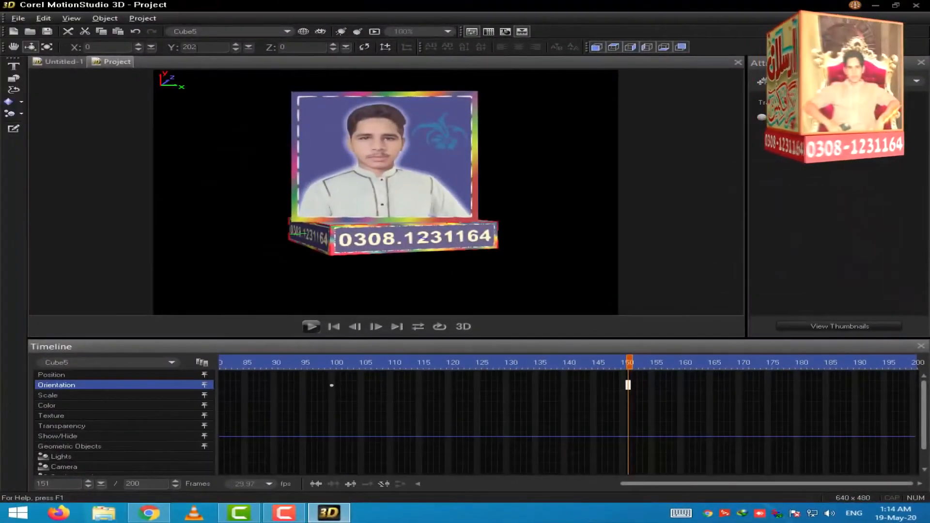
{"action": "left_click_drag", "start_coordinate": [198, 47], "coordinate": [141, 59]}
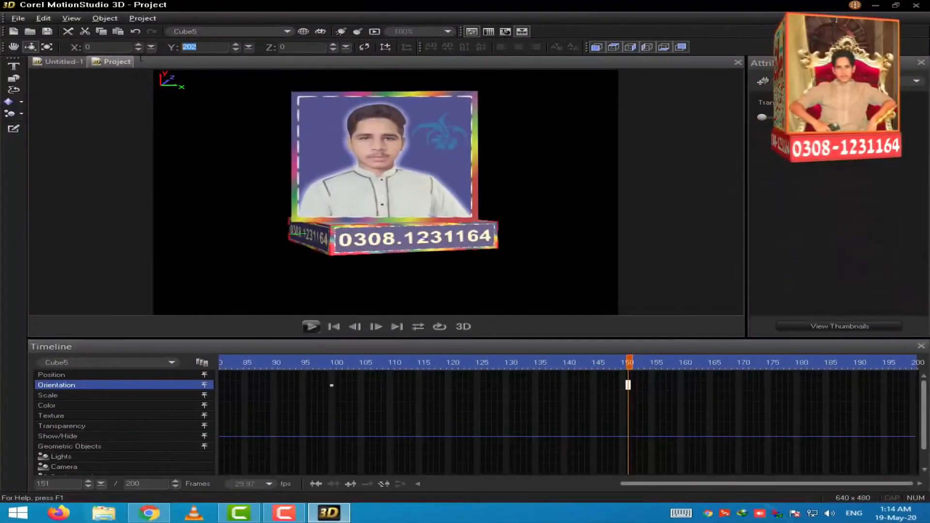
{"action": "type", "text": "0"}
{"action": "key", "text": "Return"}
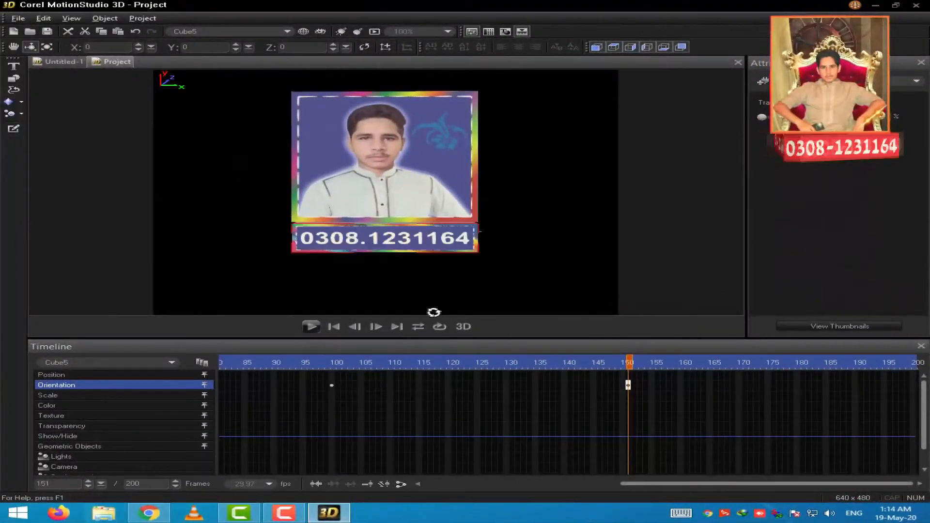
{"action": "left_click", "coordinate": [332, 364]}
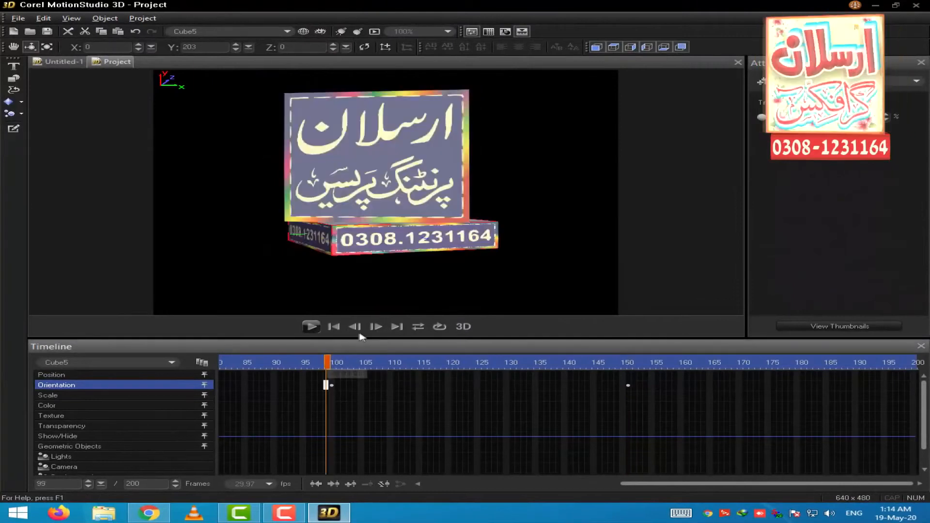
{"action": "left_click", "coordinate": [311, 327]}
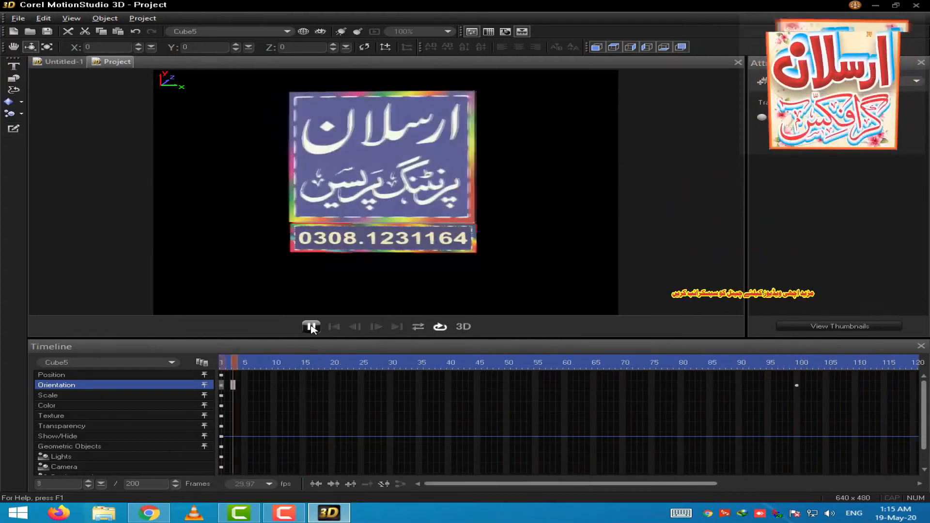
Stop the playback and check the lower cube's orientation keyframe at frame 100 and both cubes at frame 35
{"action": "left_click", "coordinate": [311, 328]}
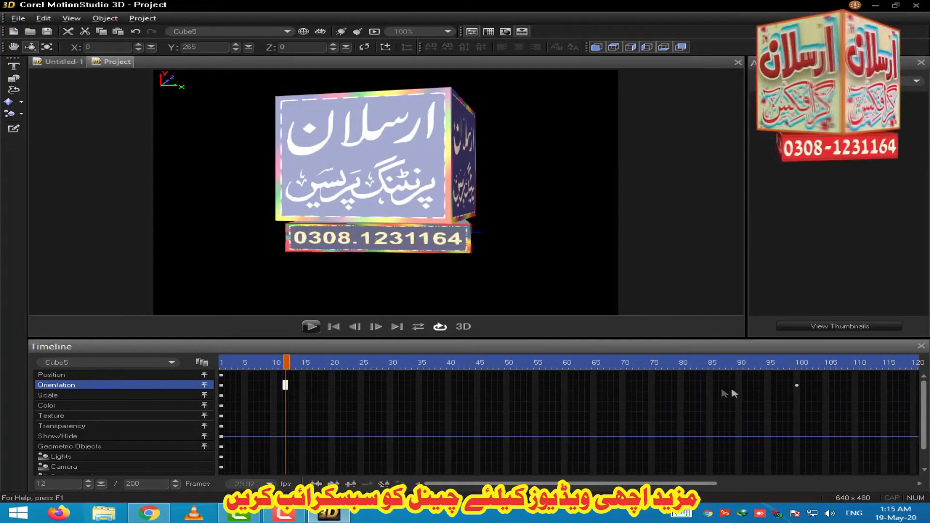
{"action": "left_click", "coordinate": [796, 390]}
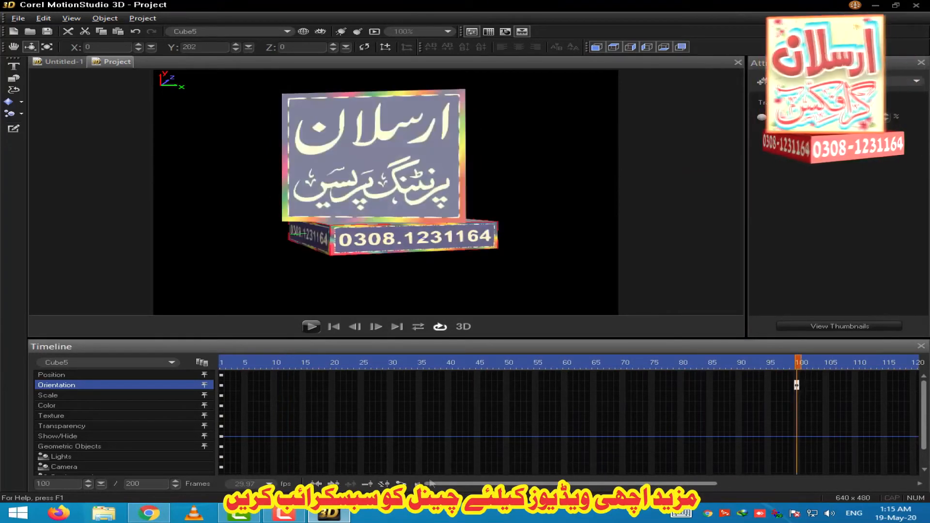
{"action": "left_click", "coordinate": [420, 416]}
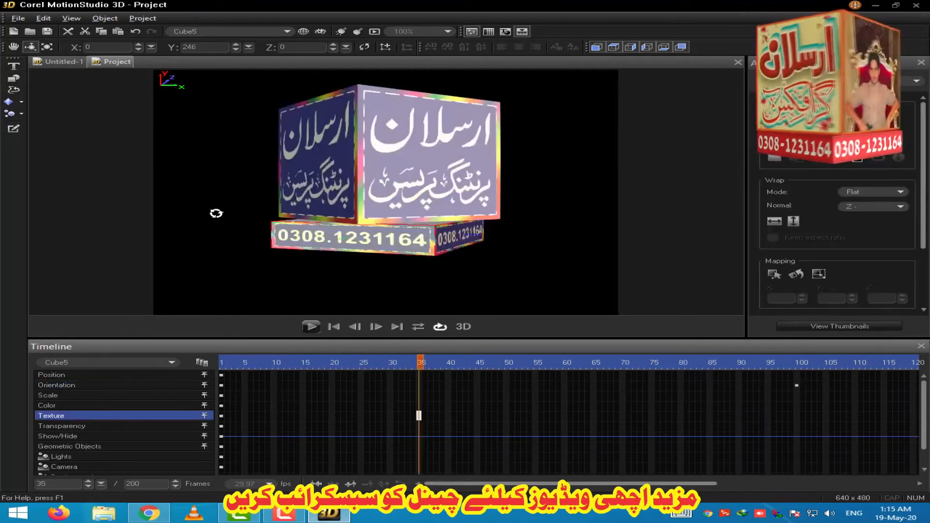
Export the animation as an AVI video file named new logo on the Desktop, replacing the existing file
{"action": "left_click", "coordinate": [19, 18]}
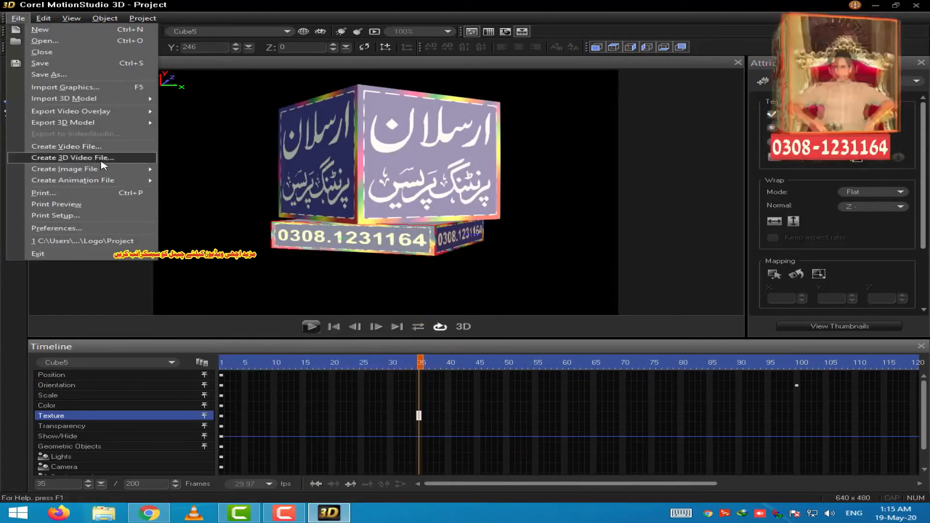
{"action": "left_click", "coordinate": [103, 146]}
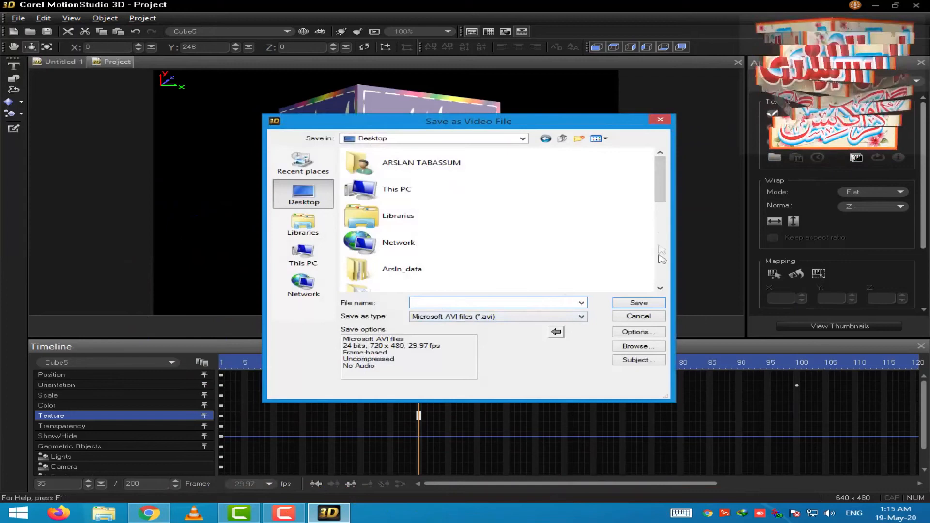
{"action": "scroll", "coordinate": [666, 265], "scroll_direction": "down", "scroll_amount": 5}
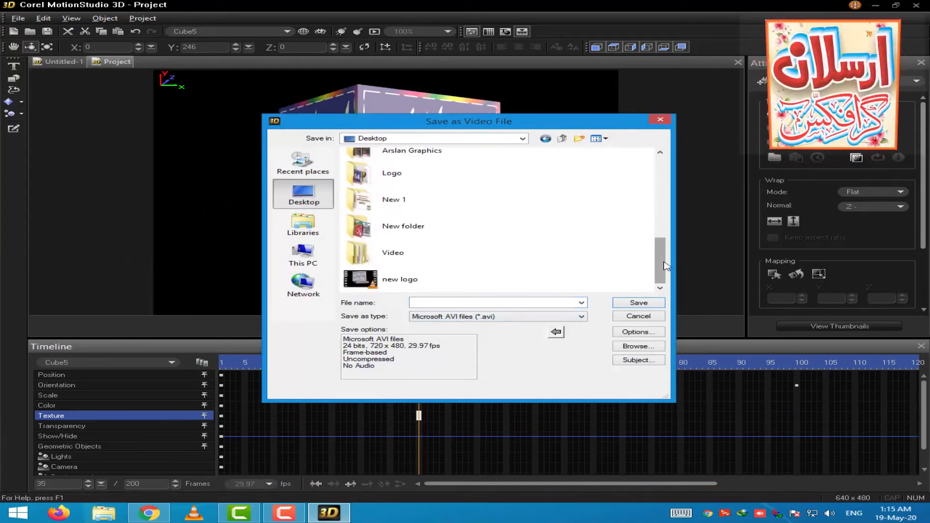
{"action": "double_click", "coordinate": [394, 275]}
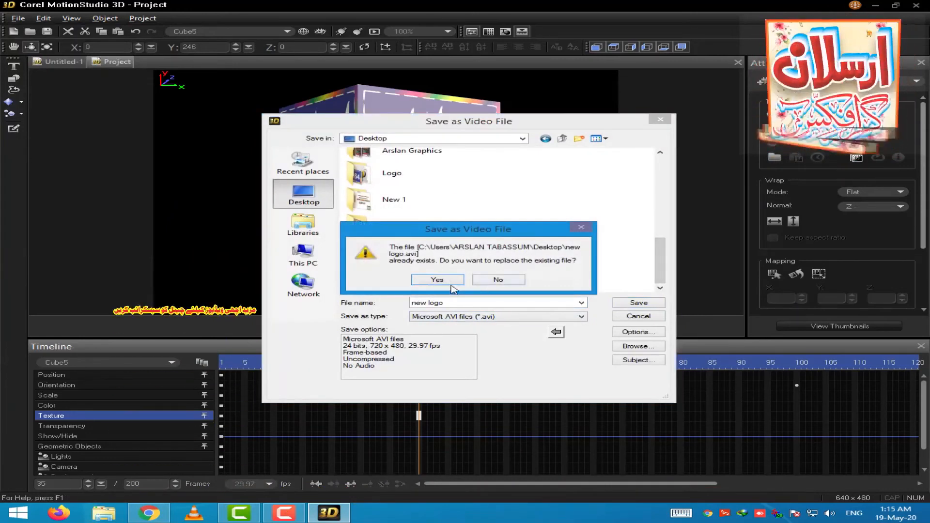
{"action": "left_click", "coordinate": [437, 280]}
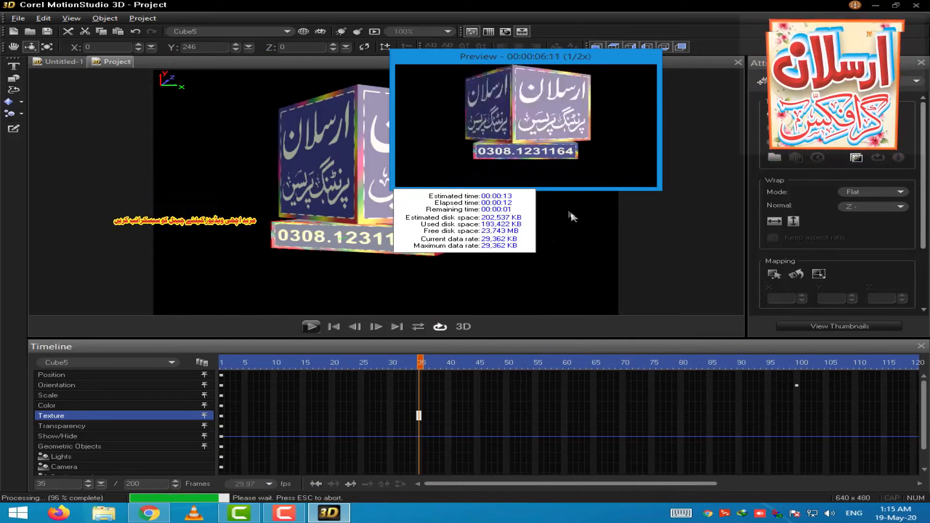
Switch to the Windows desktop, refresh it, and watch the exported new logo video in VLC media player before closing the player
{"action": "left_click", "coordinate": [875, 6]}
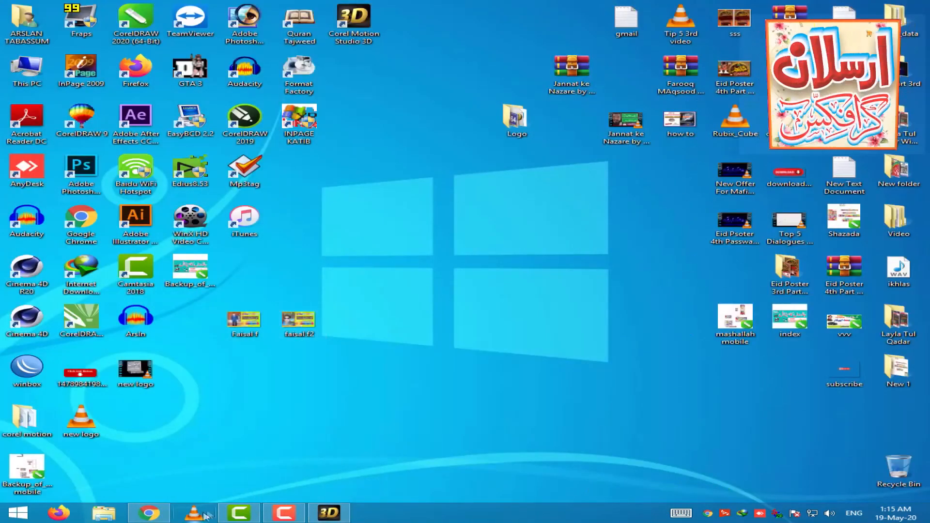
{"action": "right_click", "coordinate": [361, 269]}
{"action": "left_click", "coordinate": [387, 288]}
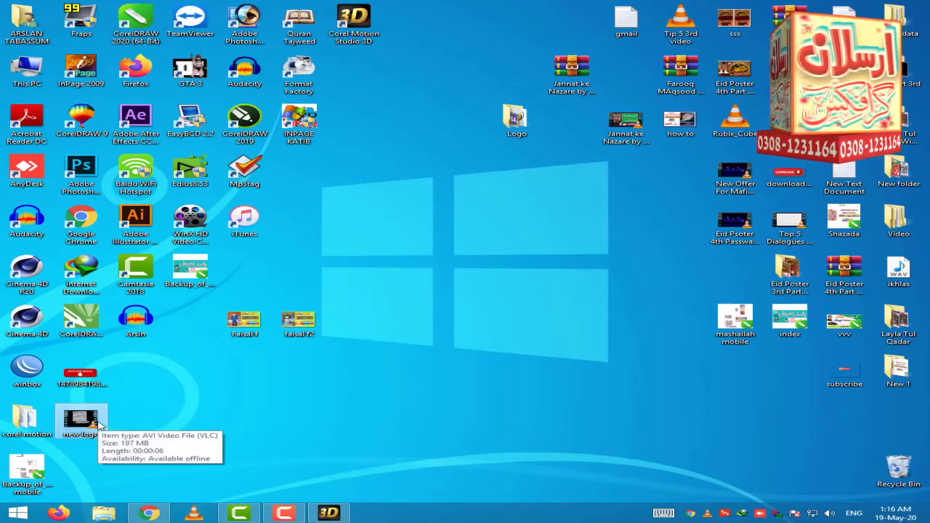
{"action": "double_click", "coordinate": [99, 425]}
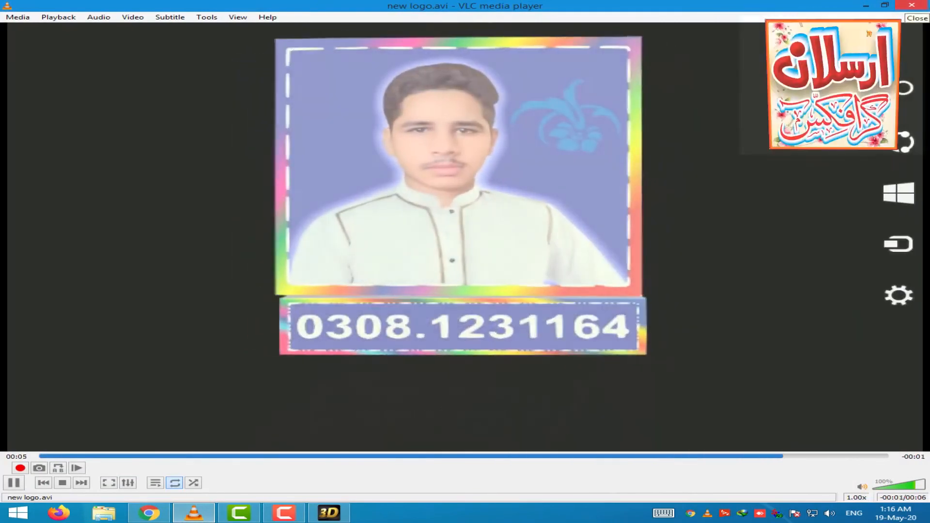
{"action": "left_click", "coordinate": [913, 5]}
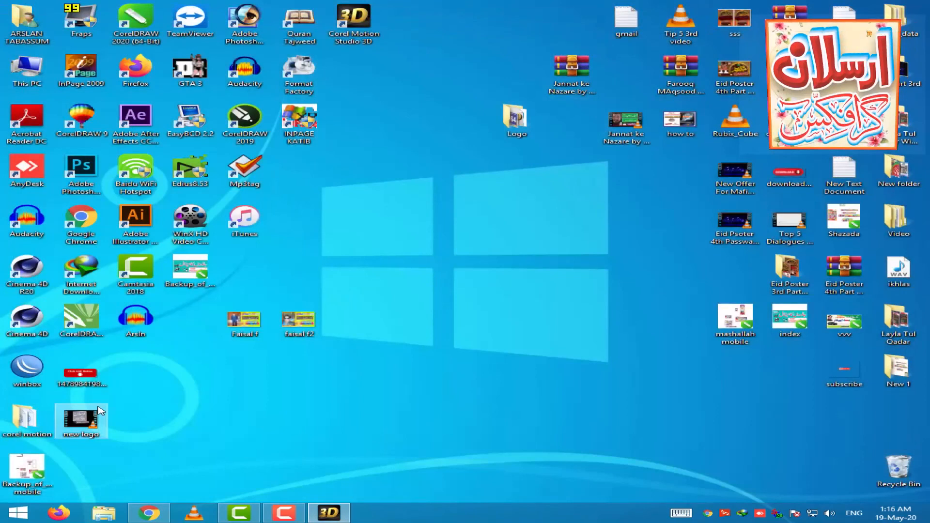
{"action": "right_click", "coordinate": [276, 377]}
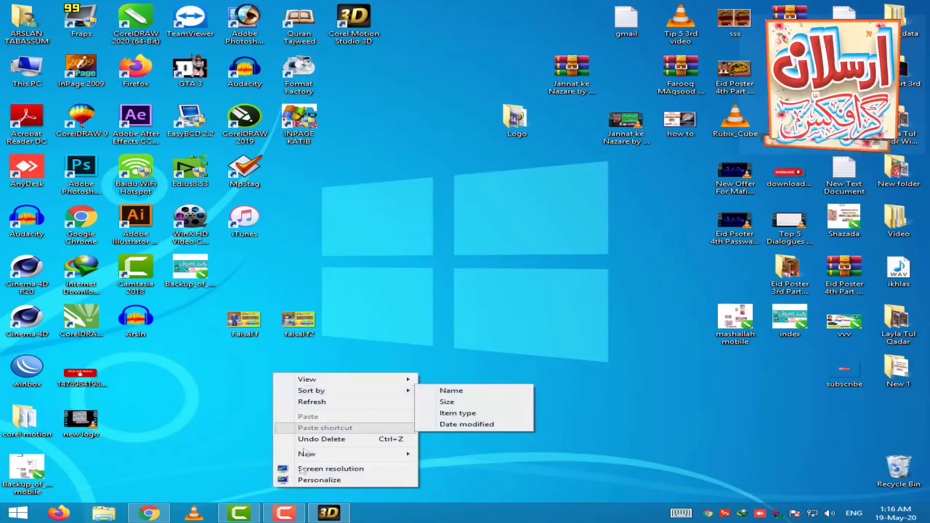